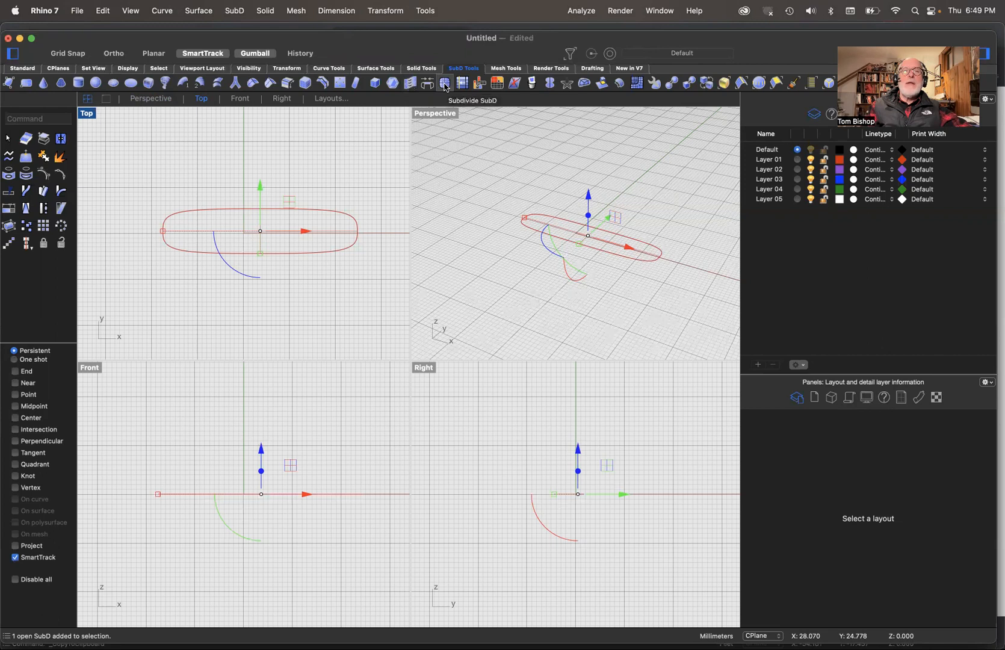
Subdivide the selected flat SubD twice and undo the second subdivision.
left_click(444, 84)
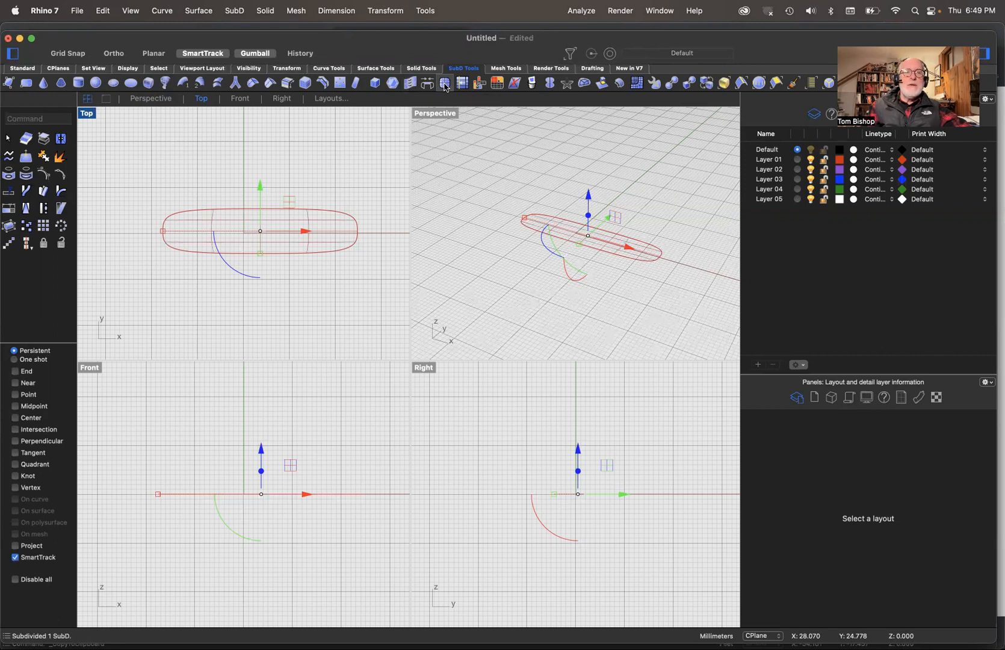
left_click(444, 84)
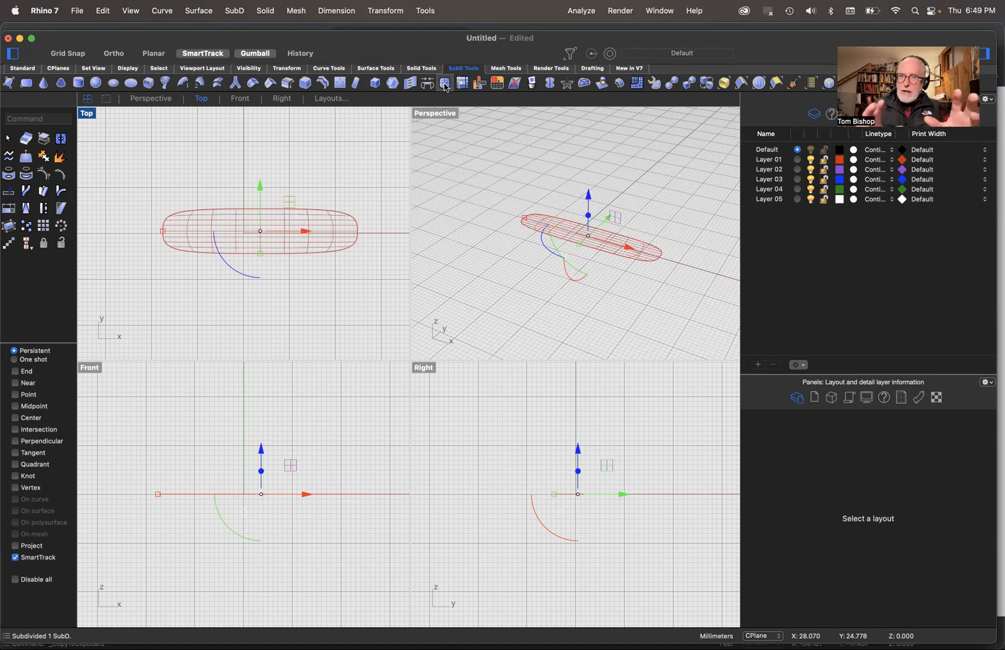
key("super+z")
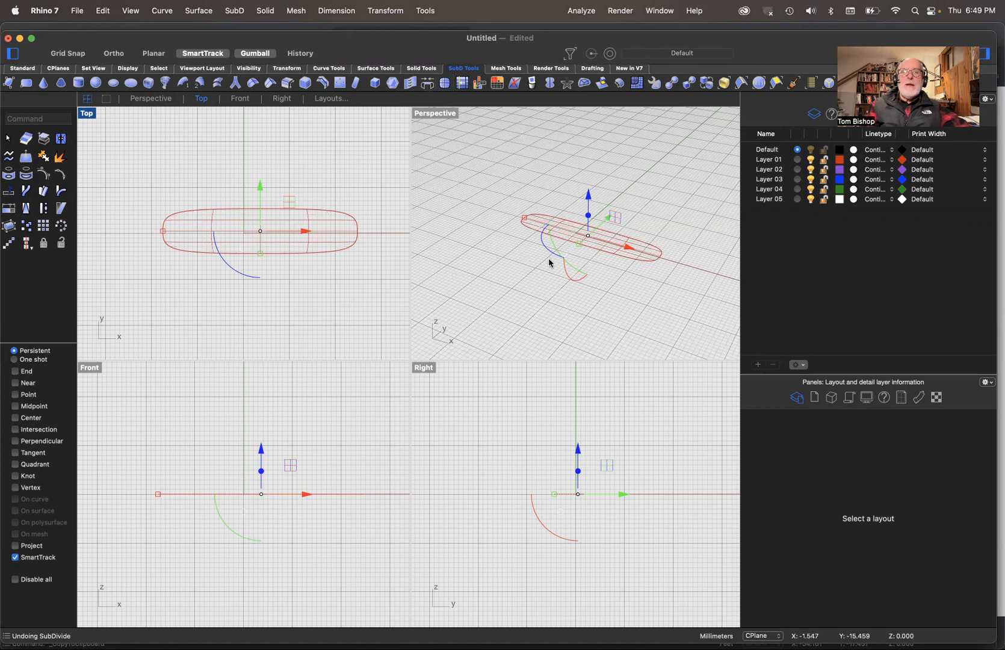
Extrude the SubD upward along Z and set the Perspective viewport to Shaded display.
left_click(590, 220)
left_click_drag(590, 220, 589, 206)
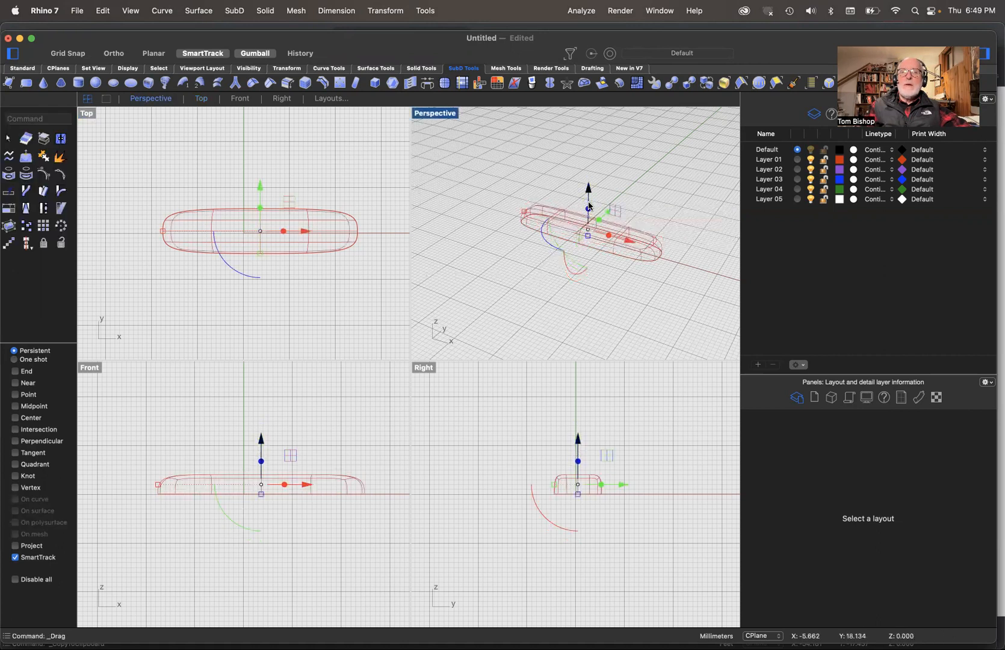
right_click(647, 216)
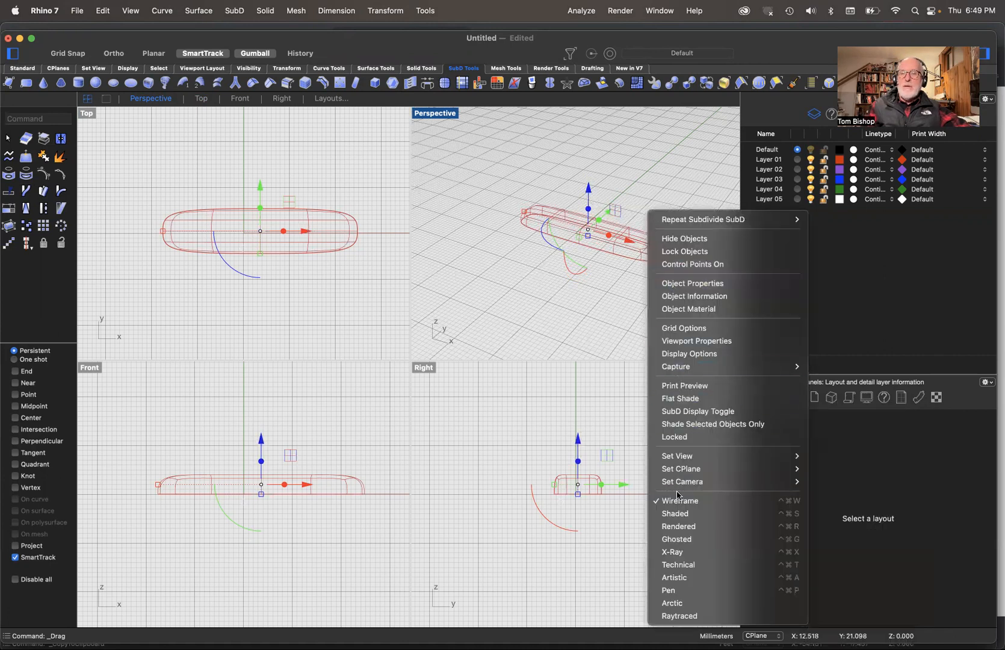
left_click(683, 513)
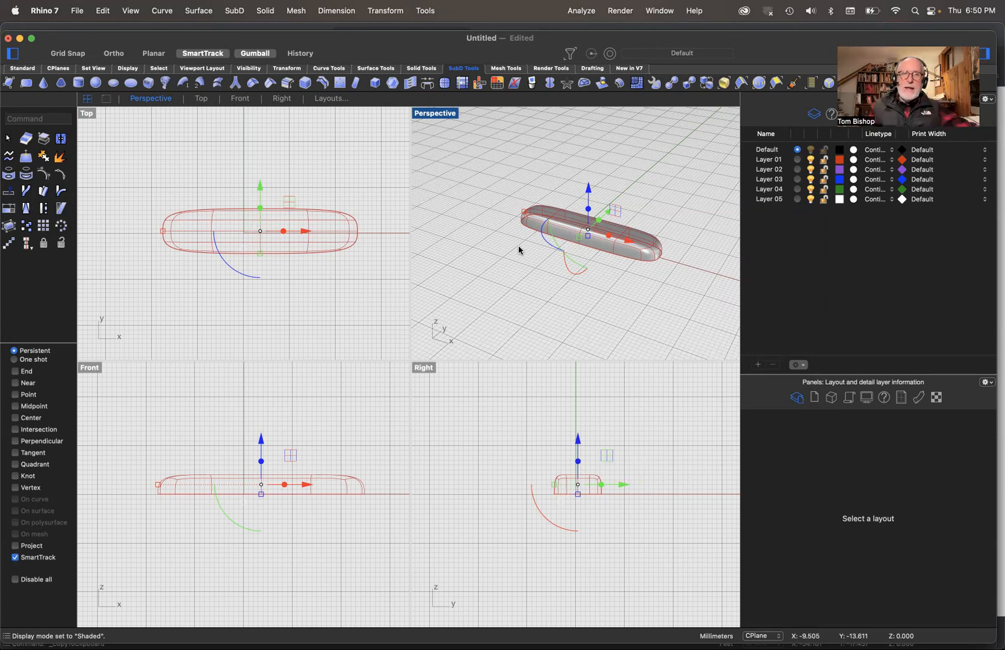
In the maximized Top view, apply Reflect symmetry to the SubD across its crosswise centre line, keeping the +X half as primary.
double_click(88, 113)
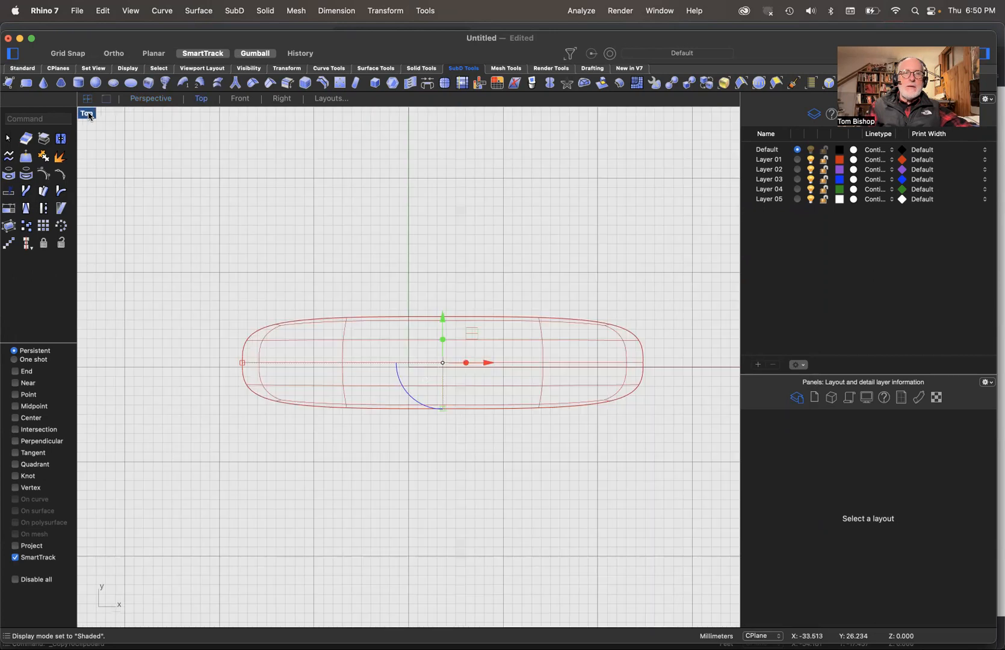
left_click(460, 295)
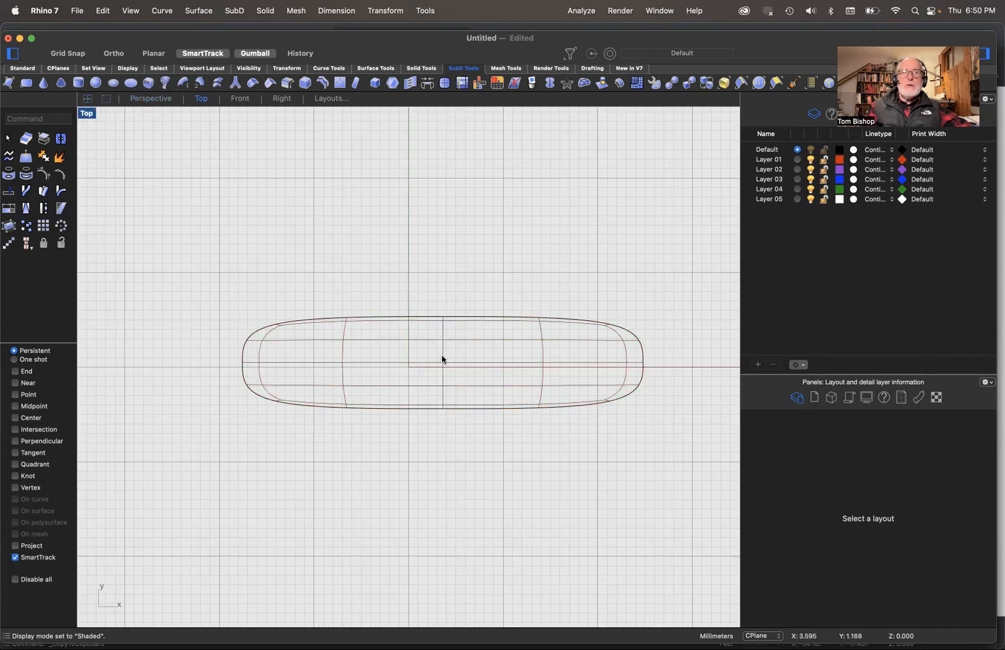
left_click(385, 11)
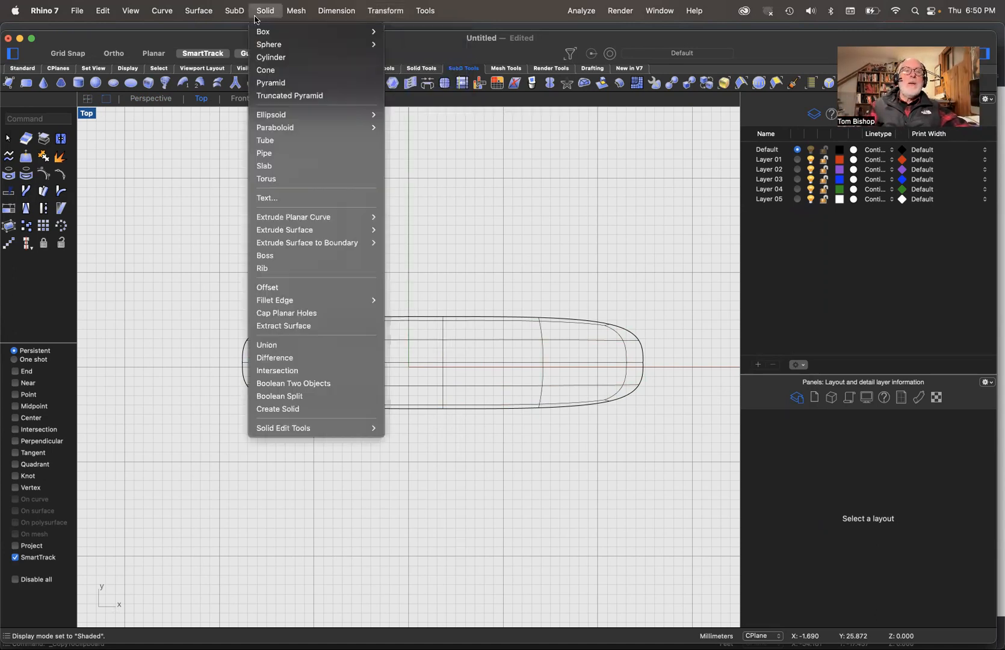
left_click(455, 243)
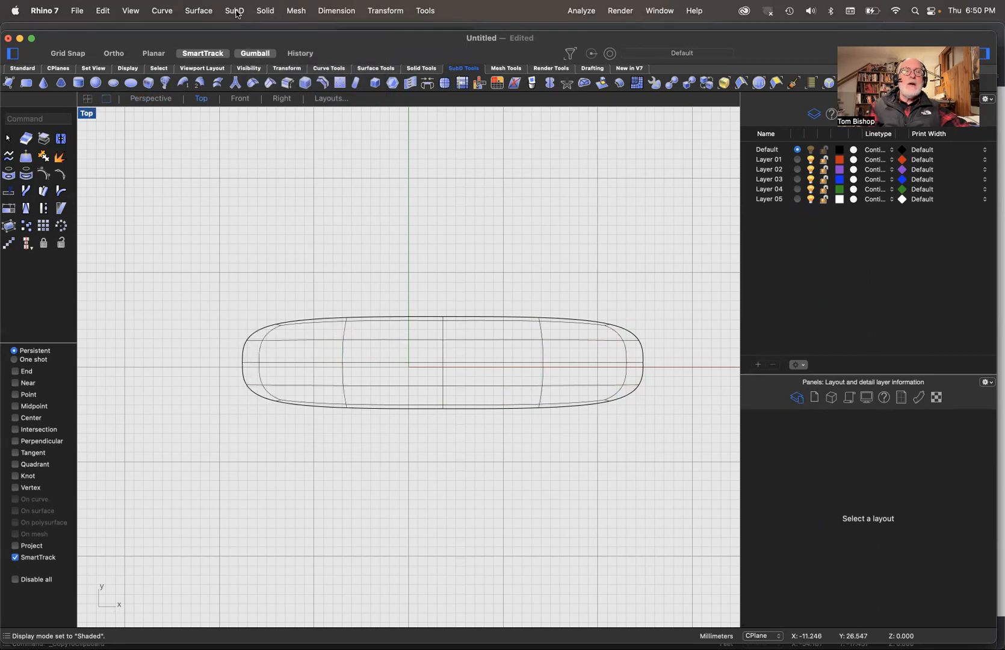
left_click(236, 12)
mouse_move(236, 267)
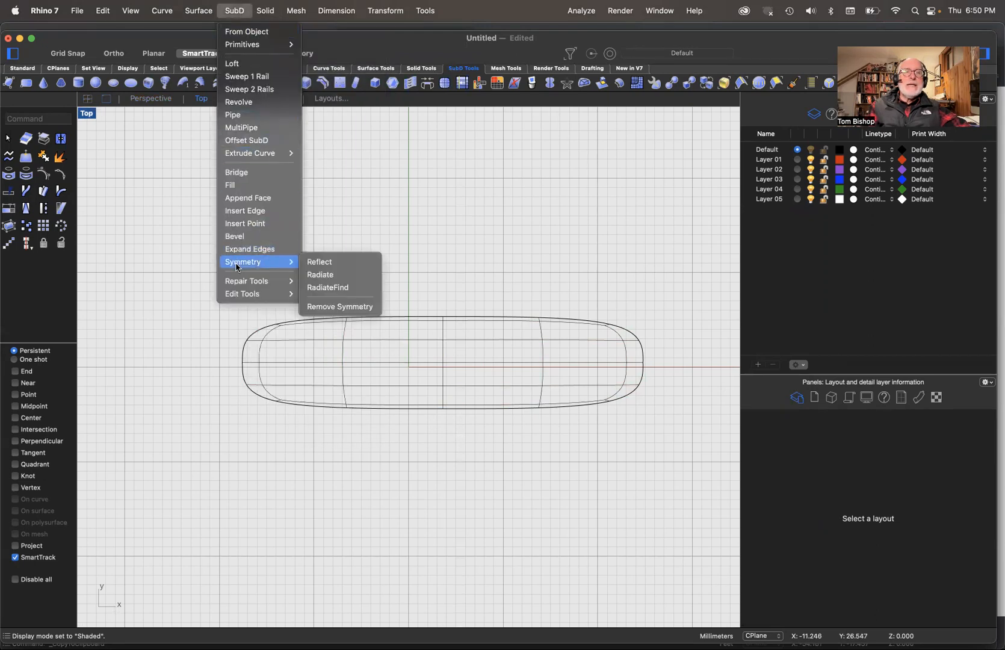
left_click(336, 263)
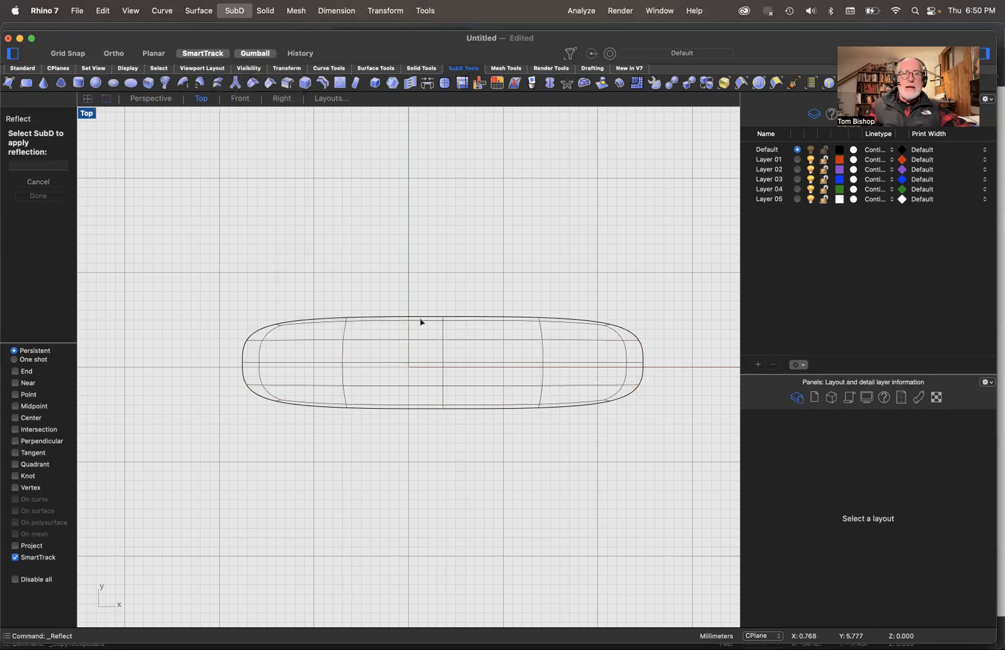
left_click(440, 320)
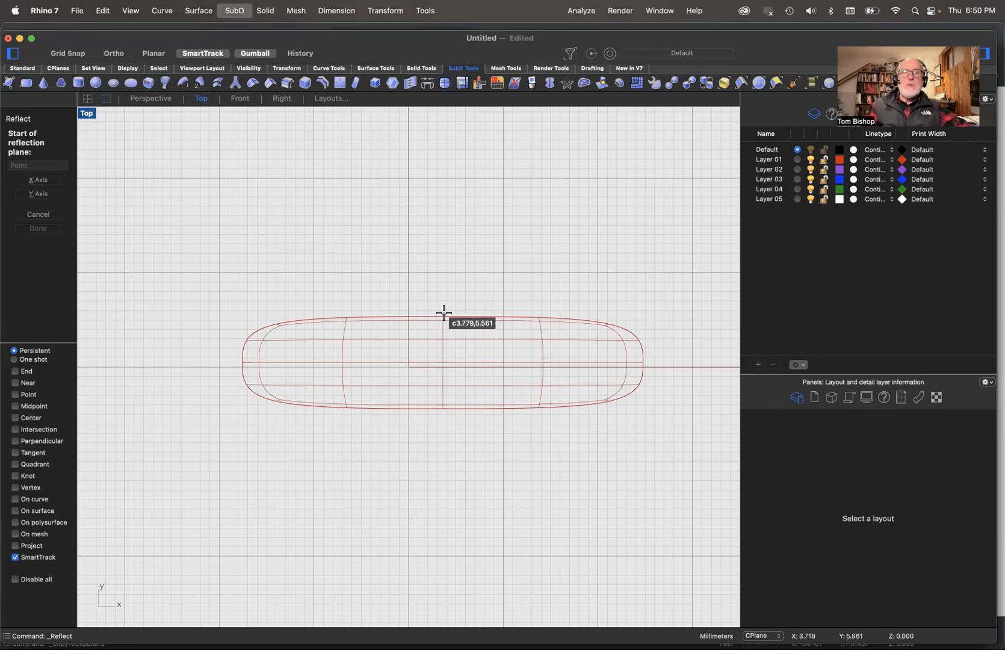
left_click(443, 312)
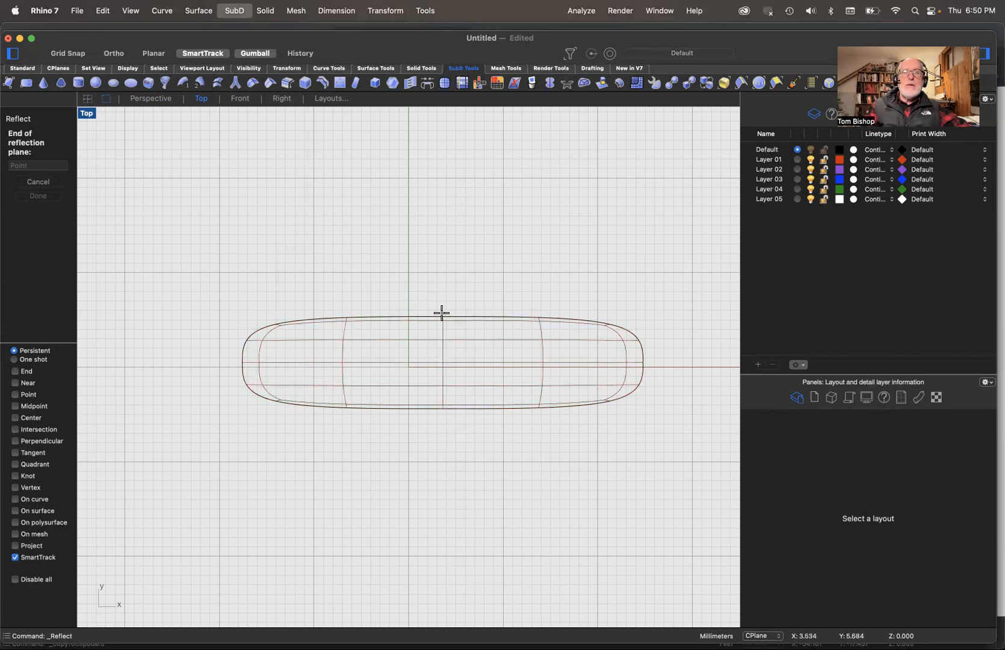
left_click(443, 423)
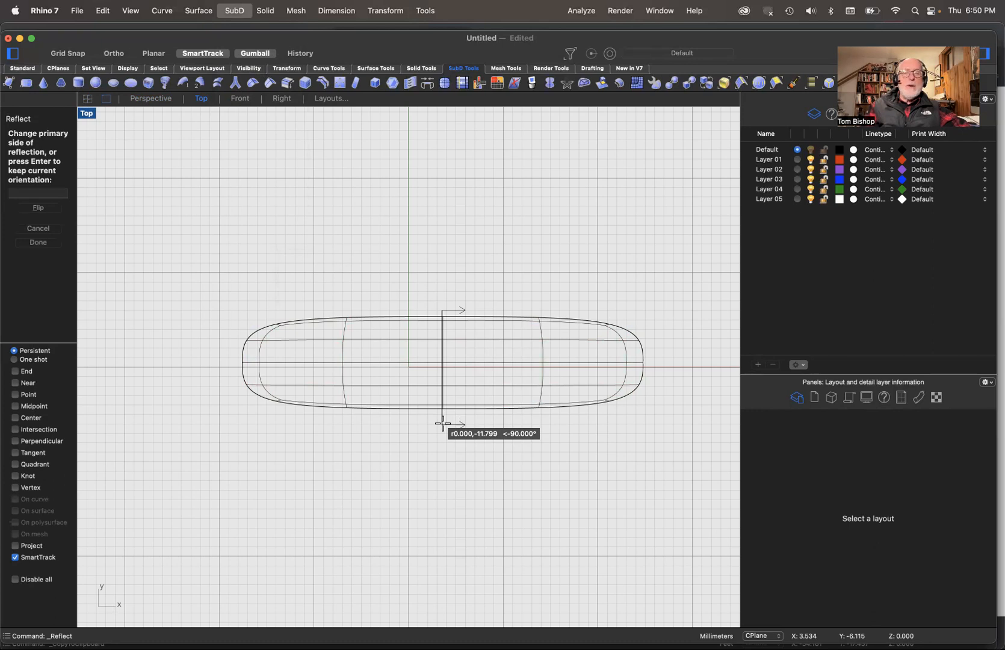
key("Return")
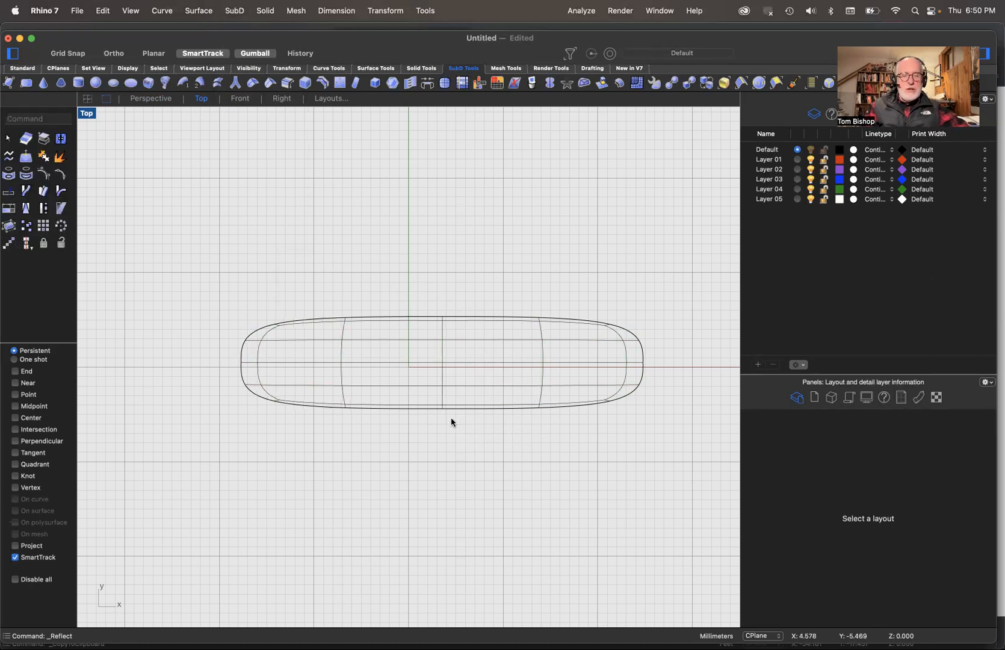
Set the Top viewport to Shaded display and check the SubD's two symmetry halves.
right_click(451, 423)
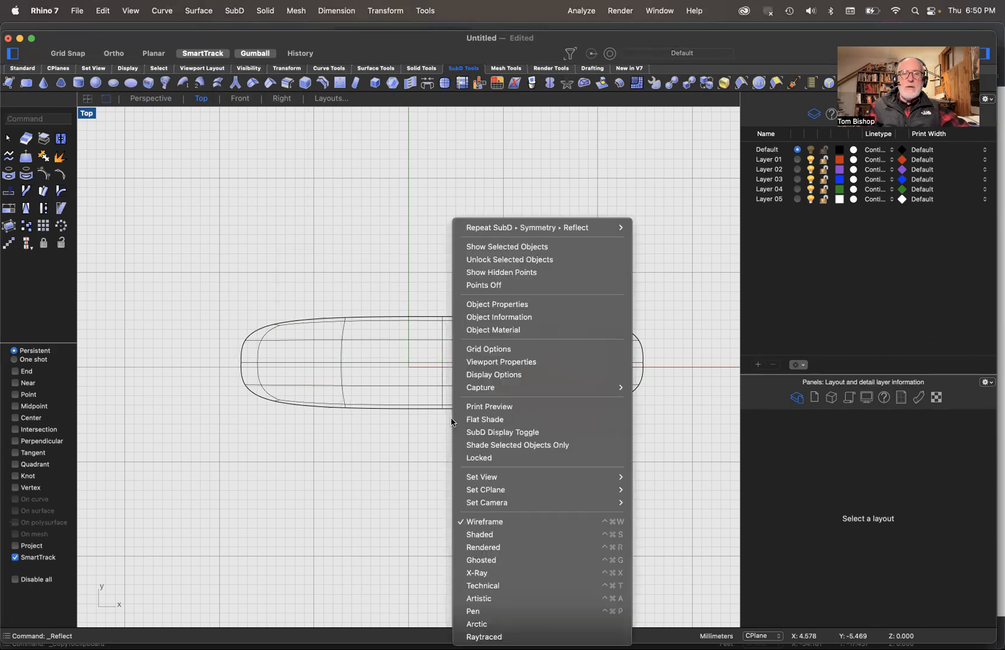
left_click(486, 535)
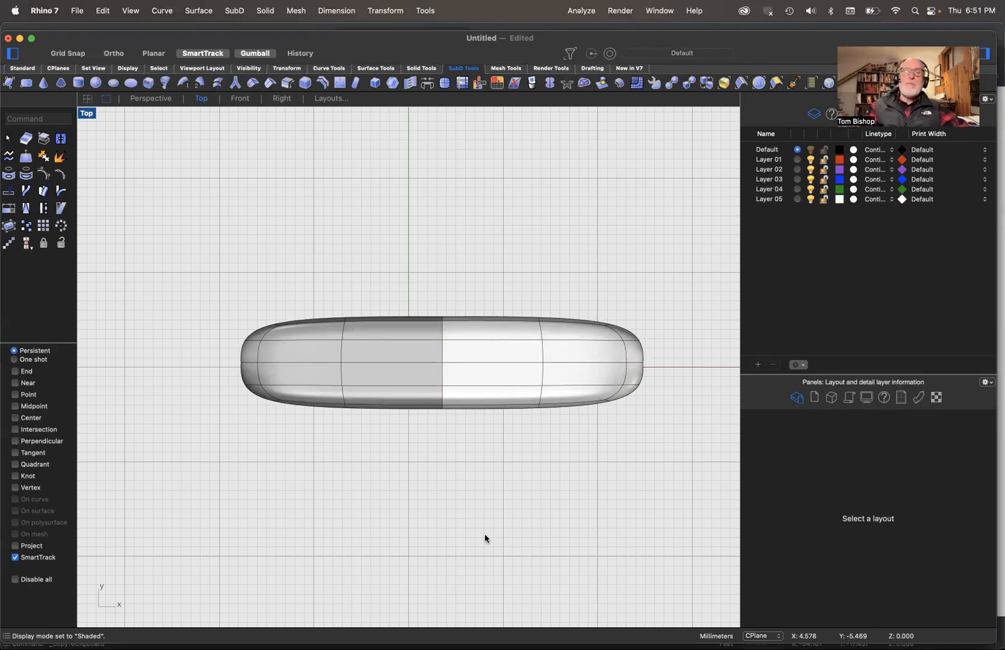
left_click(480, 360)
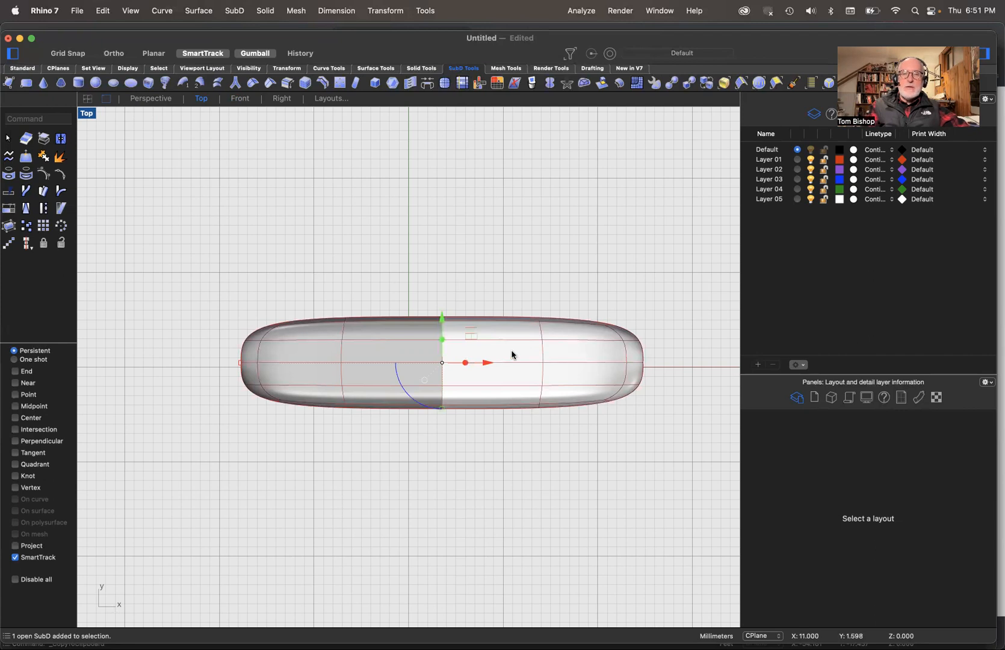
left_click(592, 309)
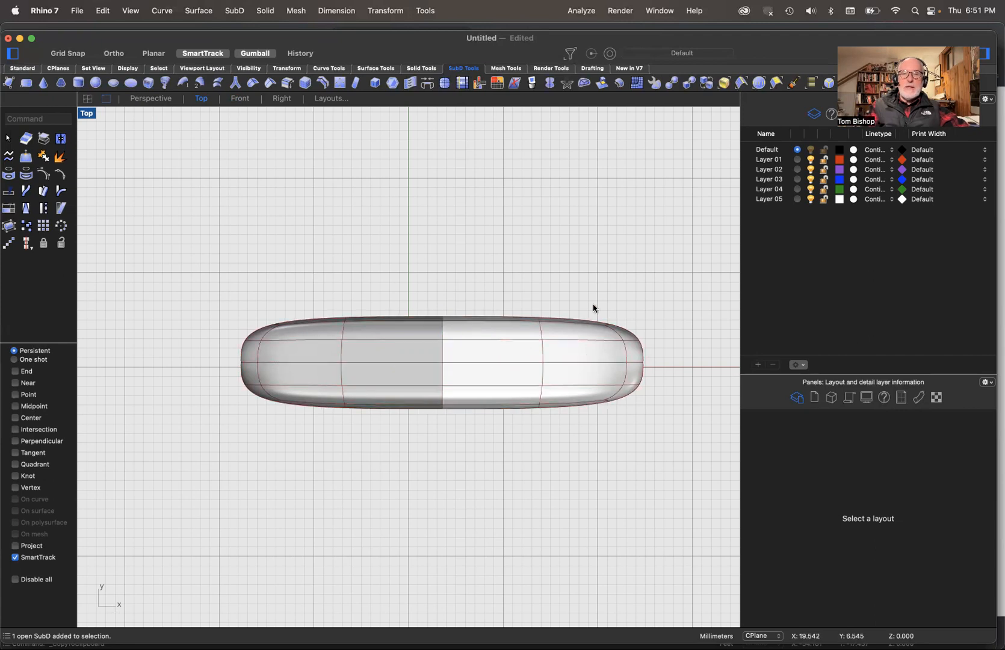
Try moving a single face near the +X end of the SubD outward along X, then undo the move.
left_click(569, 352, "shift+super")
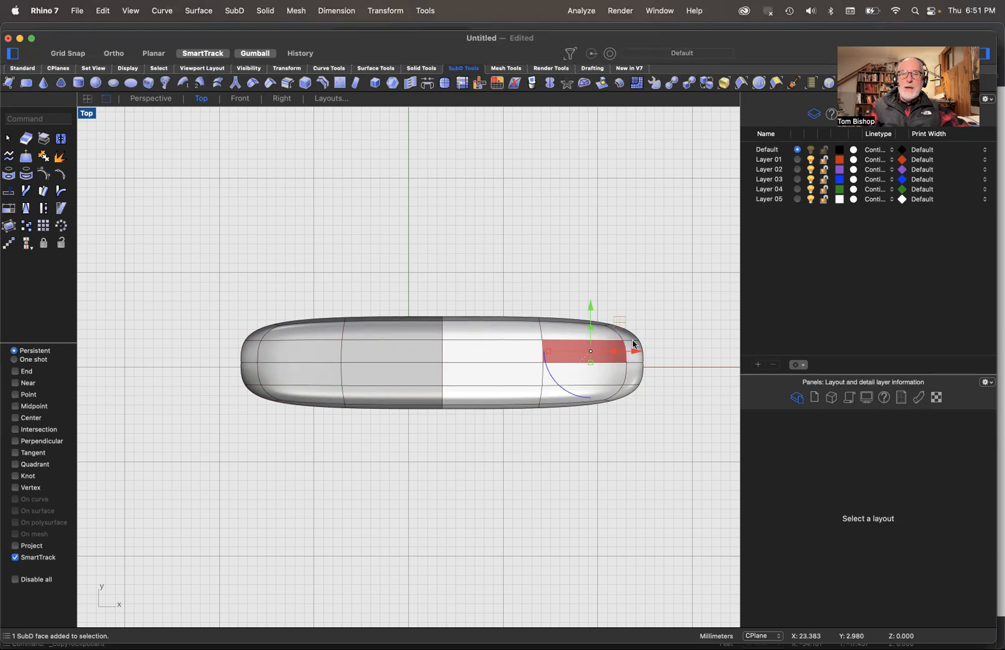
left_click_drag(637, 352, 702, 330)
key("super+z")
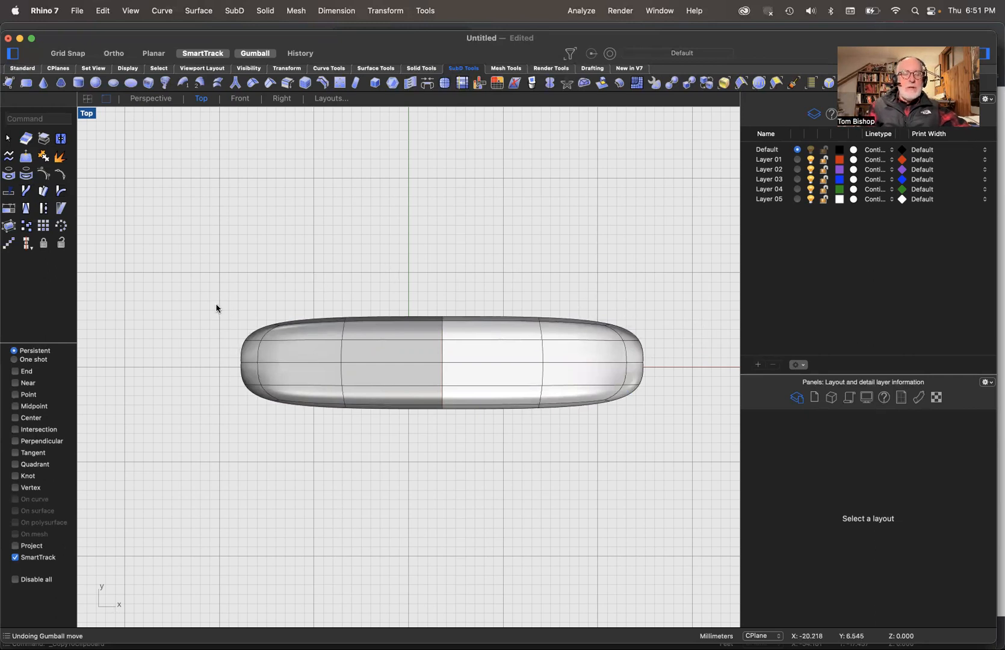
Taper the SubD's -X end to a narrow tip by scaling it in Y, and shift that end toward +Y.
left_click_drag(216, 309, 320, 453)
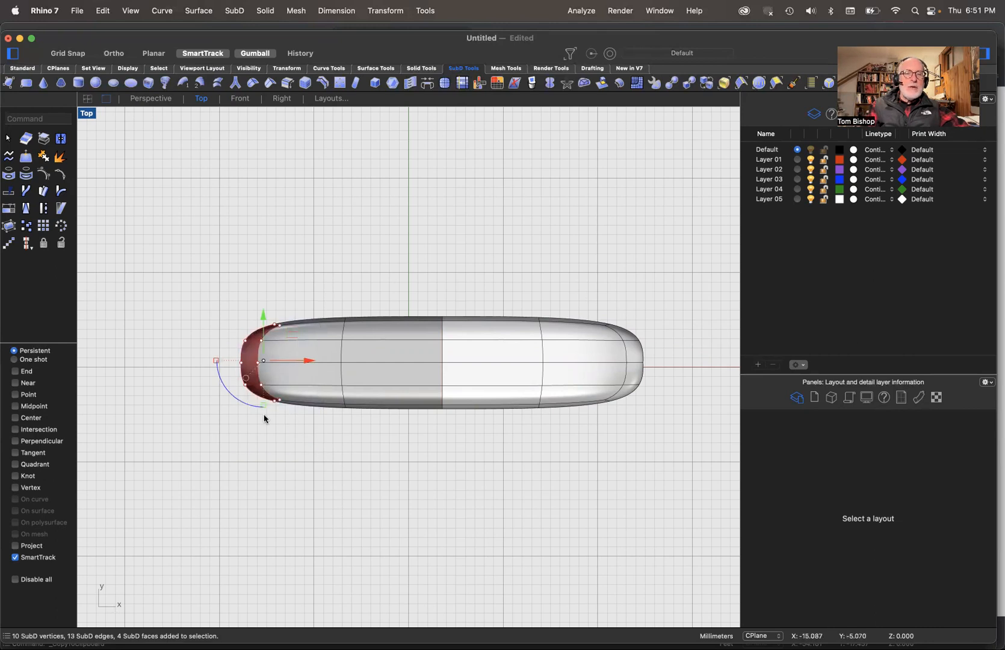
left_click_drag(264, 407, 257, 375)
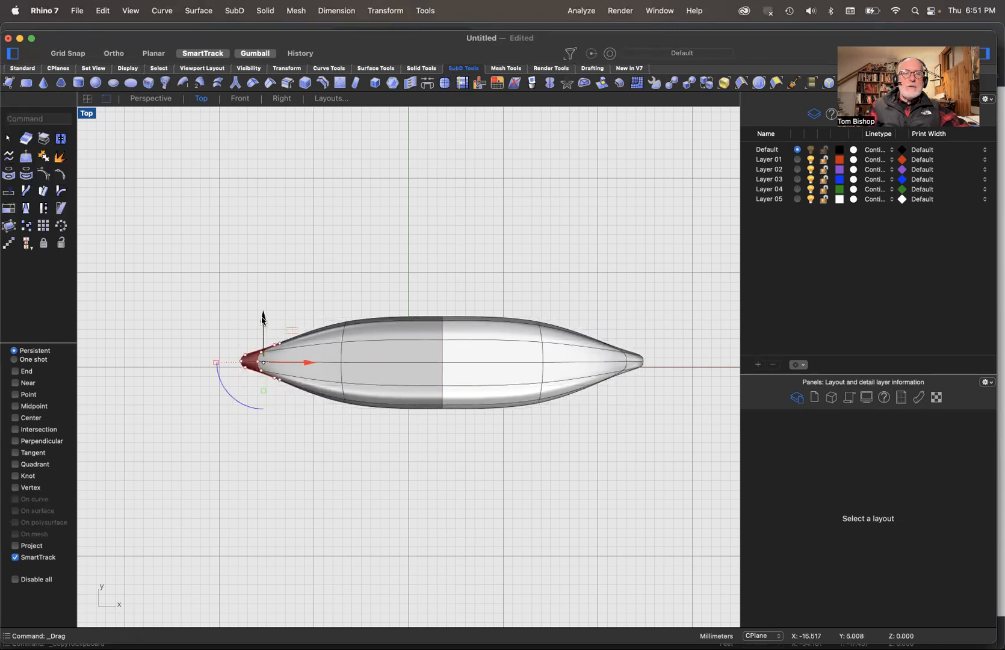
left_click_drag(264, 314, 265, 294)
left_click(394, 283)
left_click(458, 336)
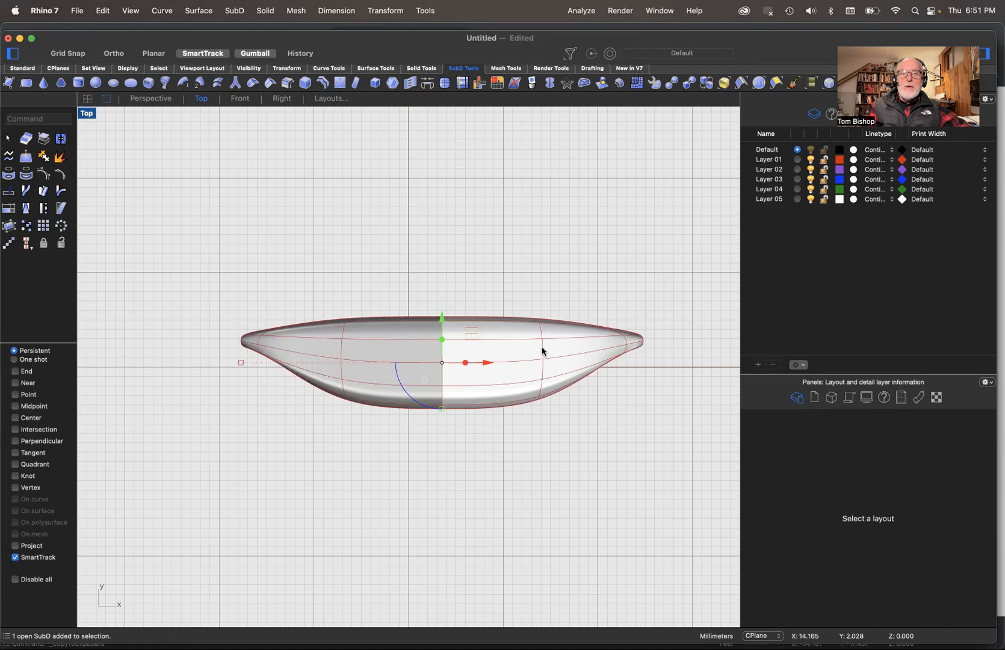
left_click(543, 284)
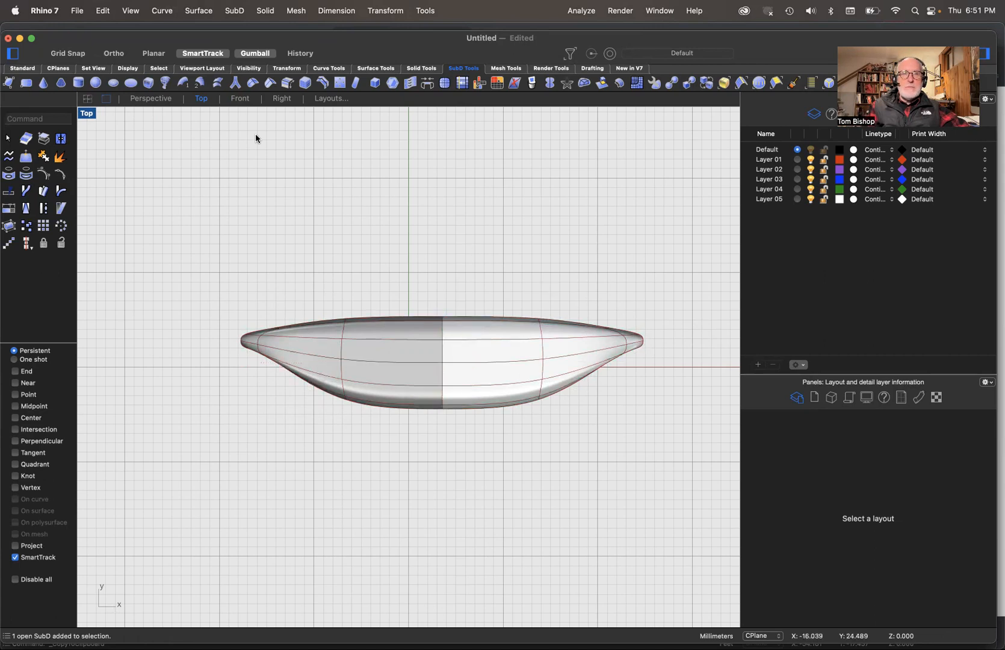
Insert a full edge loop on the +X half, offset from the existing crosswise loop toward the centre.
left_click(232, 11)
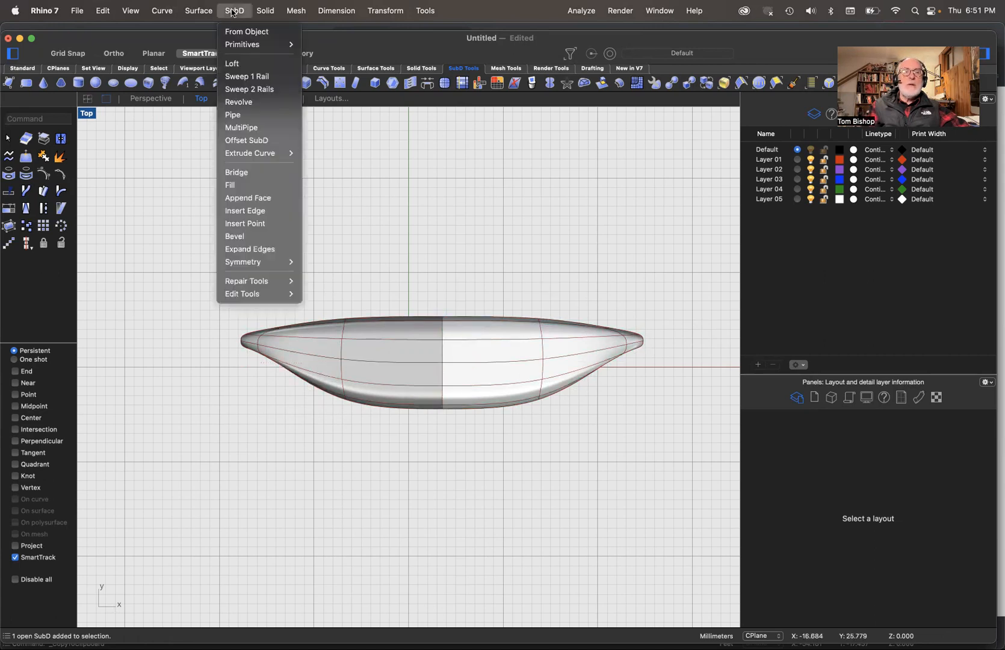
left_click(245, 211)
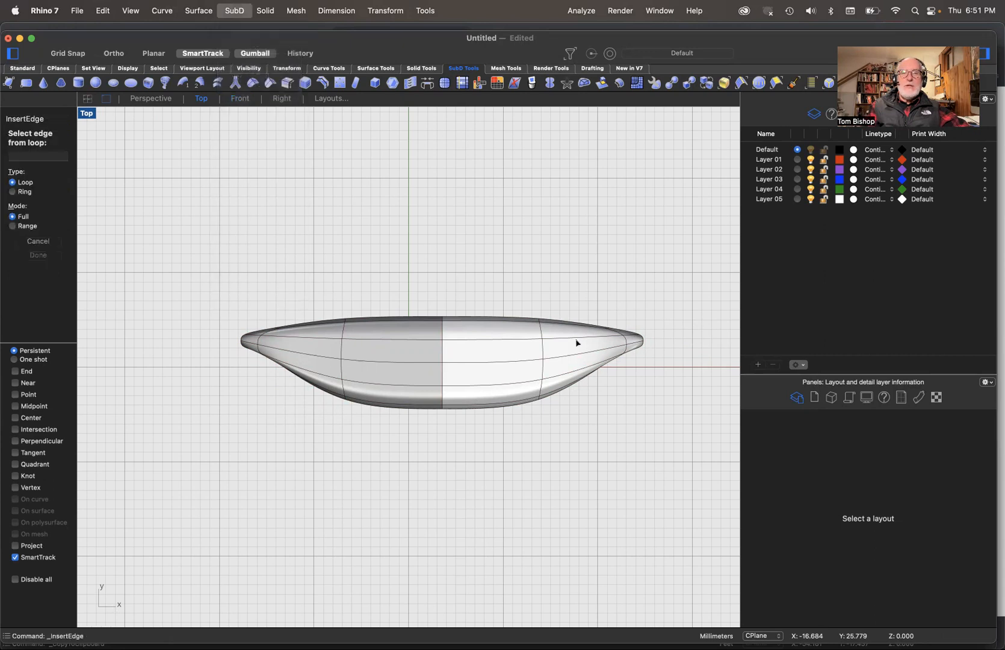
left_click(544, 355)
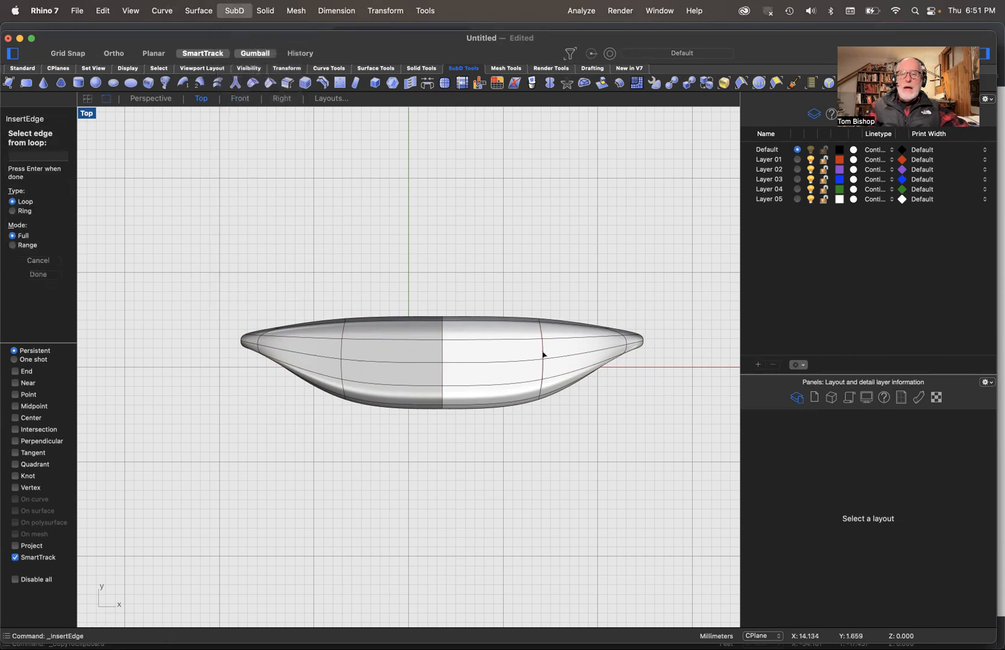
key("Return")
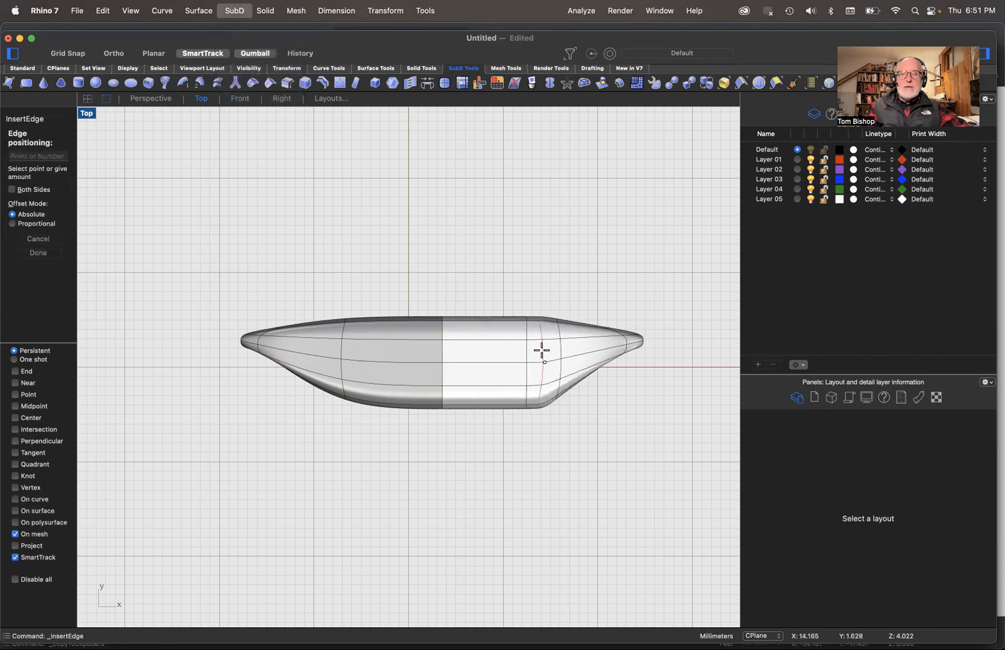
left_click(482, 355)
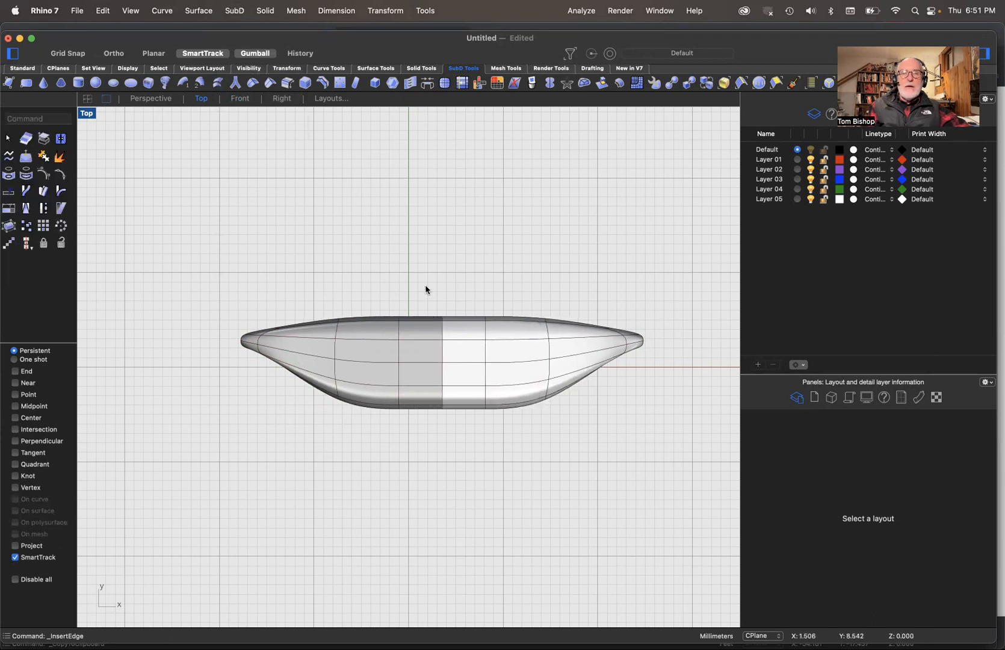
Try extruding the middle faces along the +Y side of the SubD inward, then undo the extrusion.
left_click_drag(383, 287, 501, 356)
left_click_drag(447, 308, 447, 319)
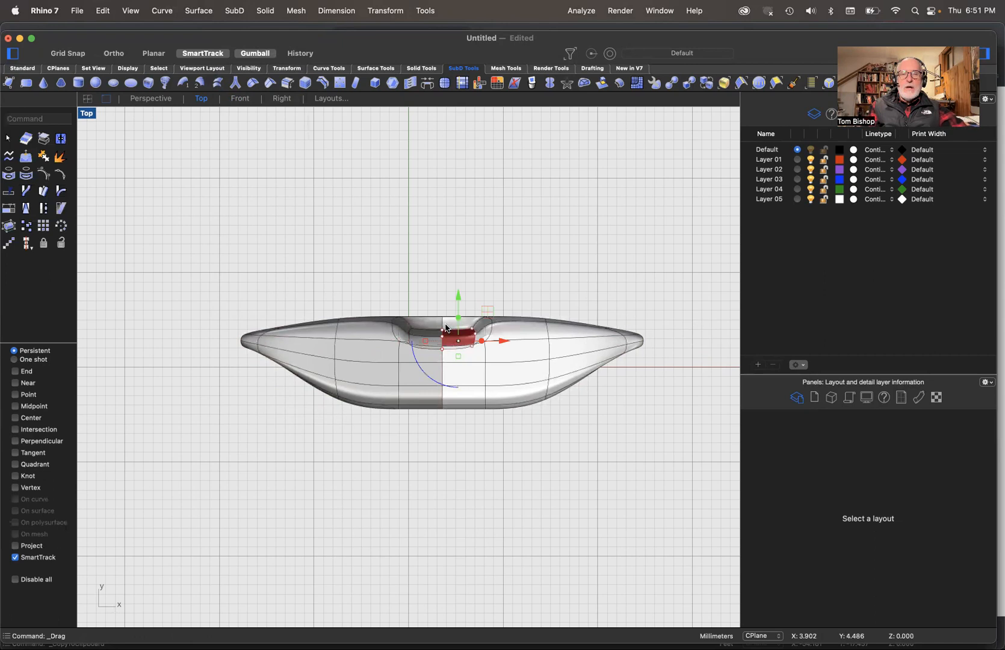
key("super+z")
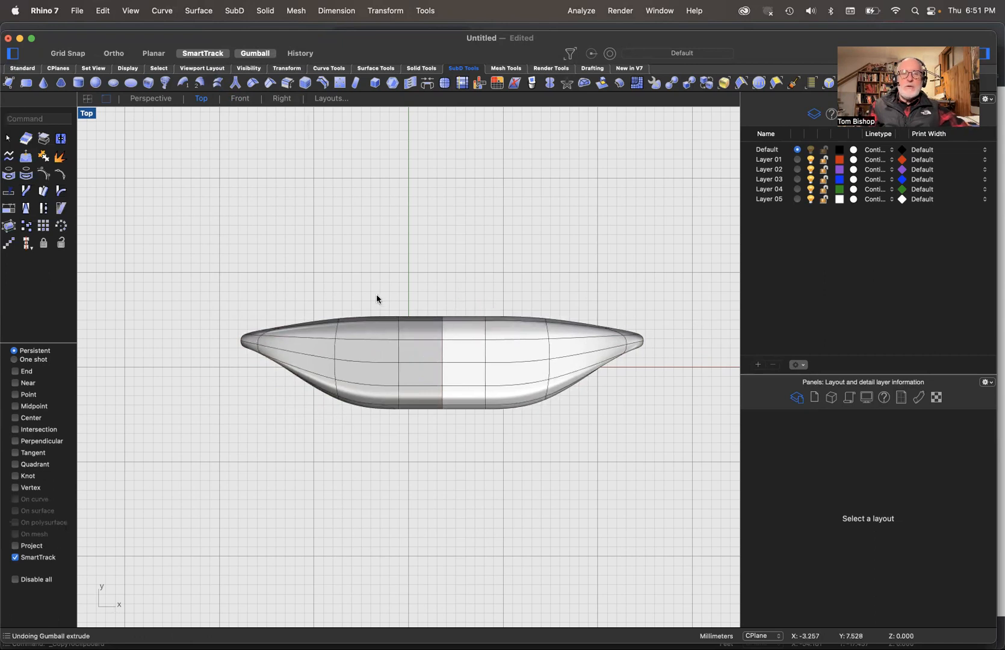
Move the middle faces along the SubD's +Y side inward to form a shallow concave dip.
left_click_drag(365, 291, 495, 359)
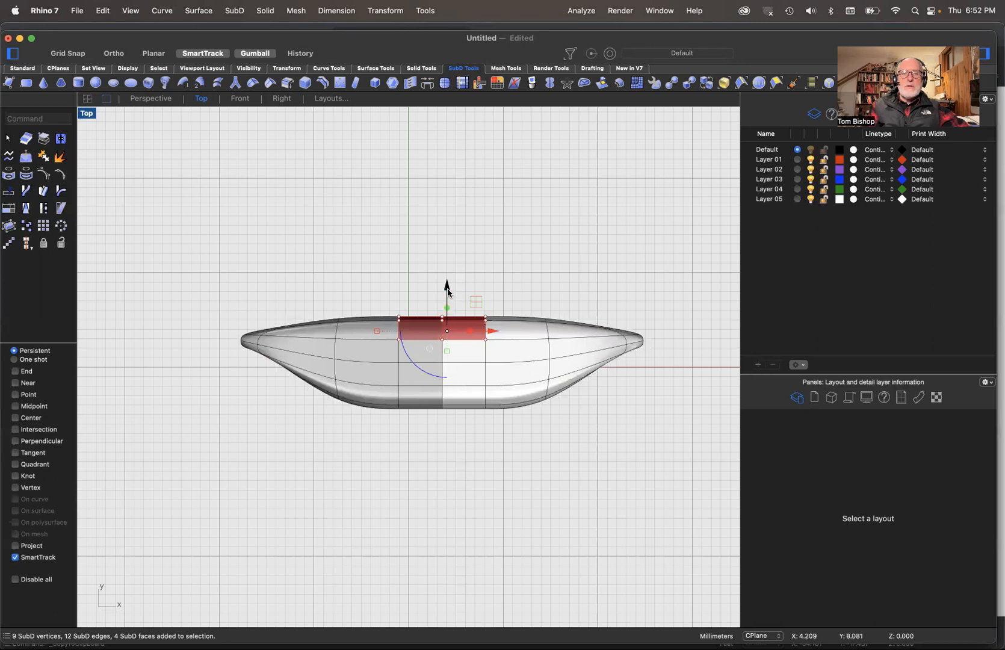
mouse_move(447, 293)
left_mouse_down()
mouse_move(447, 317)
mouse_move(446, 305)
left_mouse_up()
left_click(472, 301)
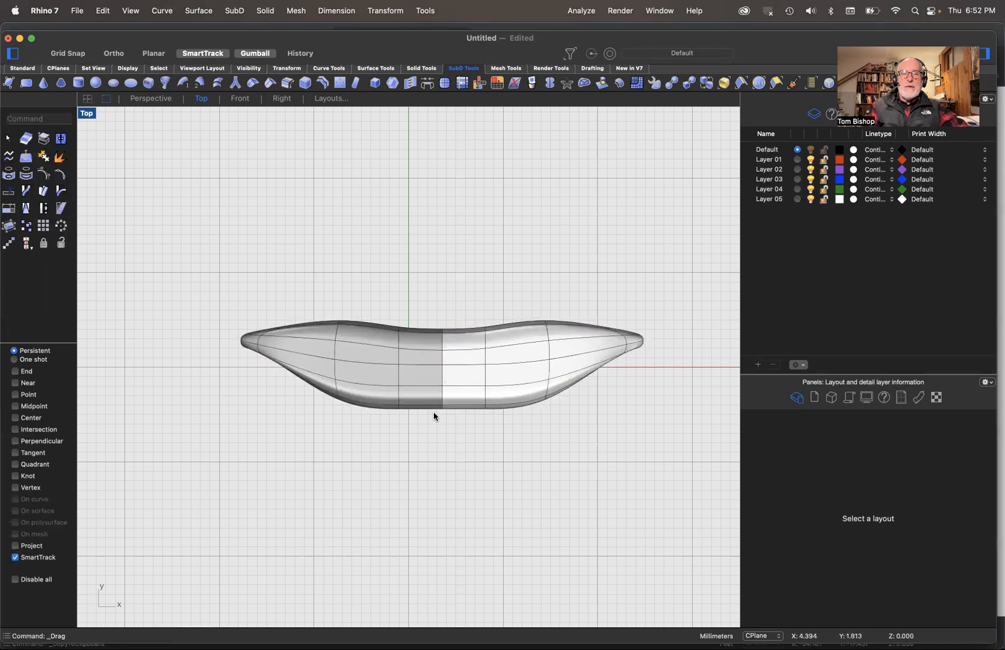
Move the middle faces along the SubD's -Y side outward in -Y to form a fuller, rounded bulge.
left_click_drag(343, 422, 502, 379)
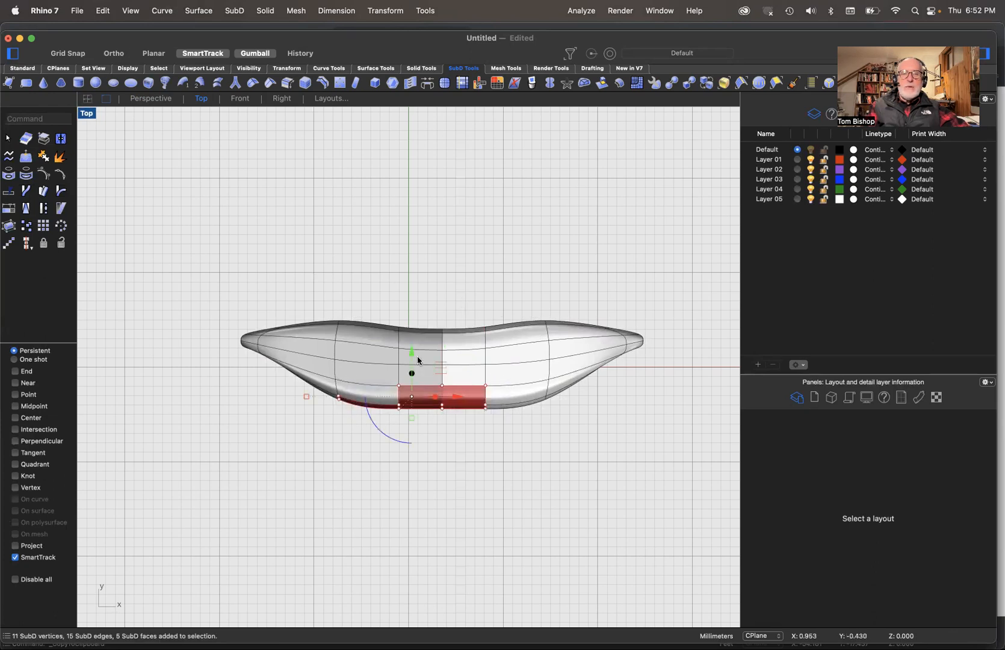
left_click(430, 445)
left_click_drag(388, 426, 445, 377)
left_click(482, 311)
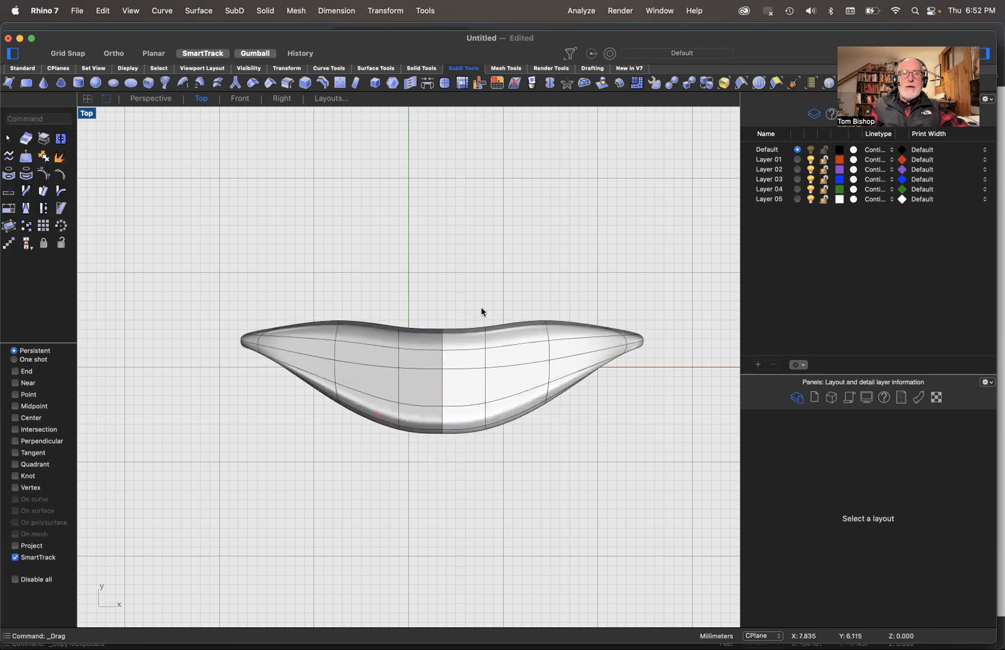
Crease the full lengthwise edge loop running end to end along the middle of the SubD's upper surface.
left_click(508, 367)
left_click(499, 279)
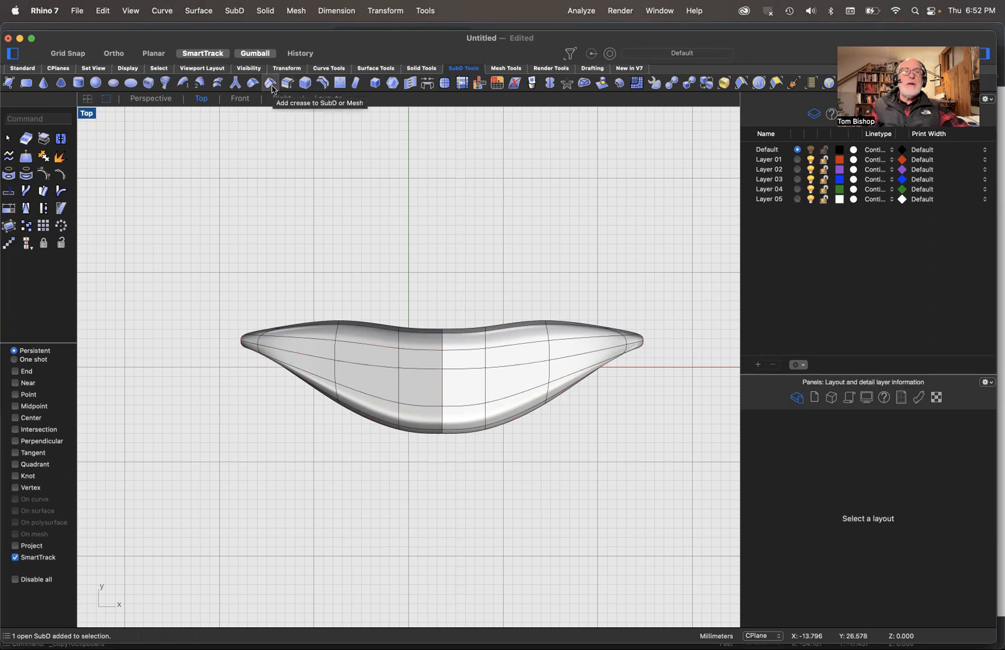
left_click(271, 85)
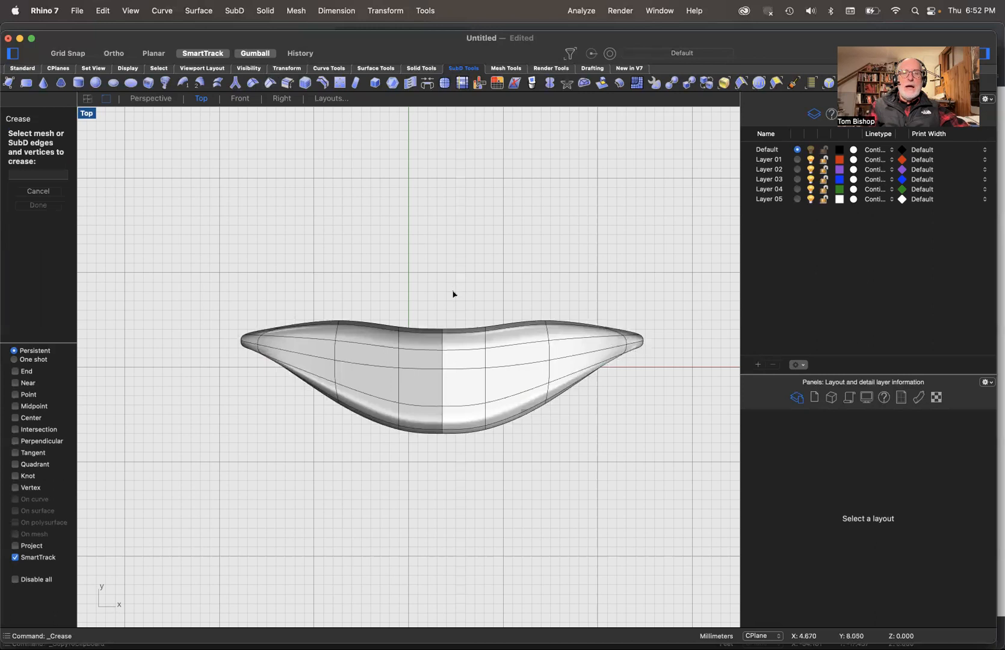
left_click(506, 371)
double_click(505, 370)
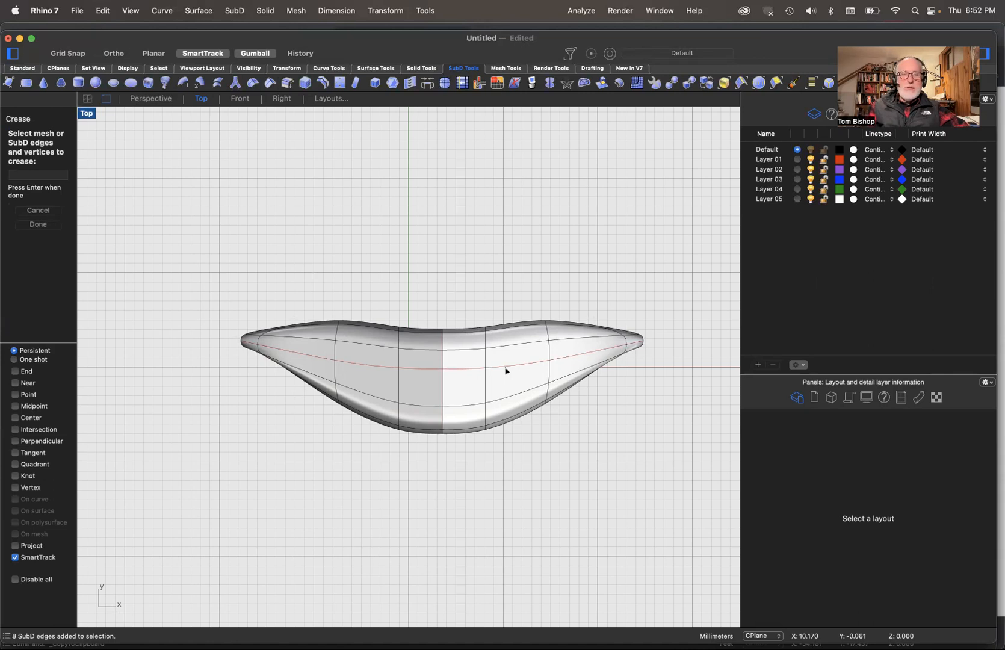
key("Return")
right_click_drag(479, 367, 456, 326)
scroll(353, 241, "up", 3)
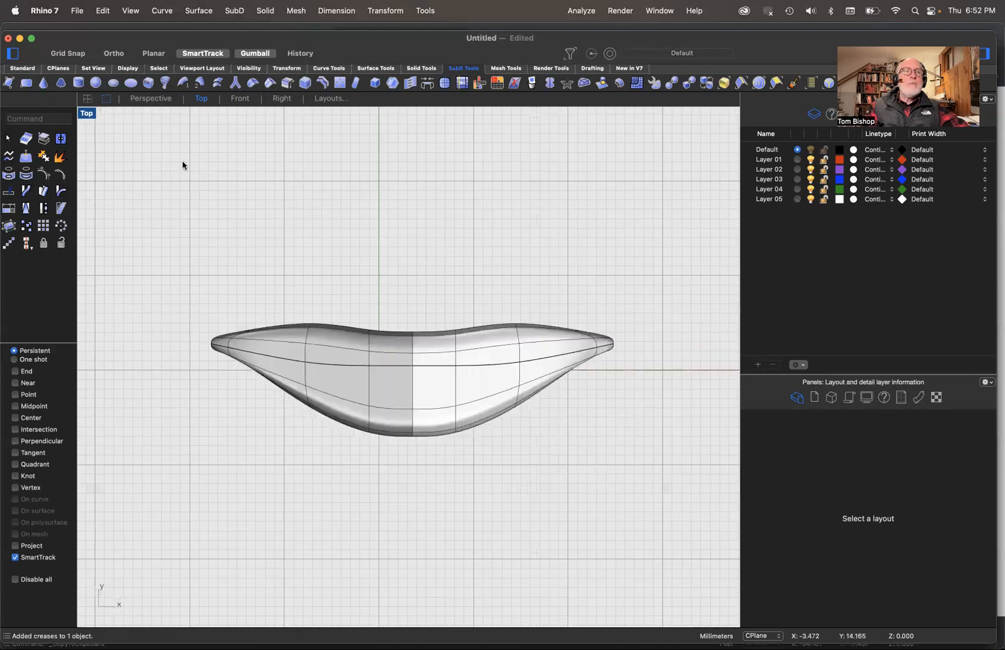
Lower the creased lengthwise edge loop in Z in the Perspective view to form a sharp valley between the two lobes.
left_click(151, 99)
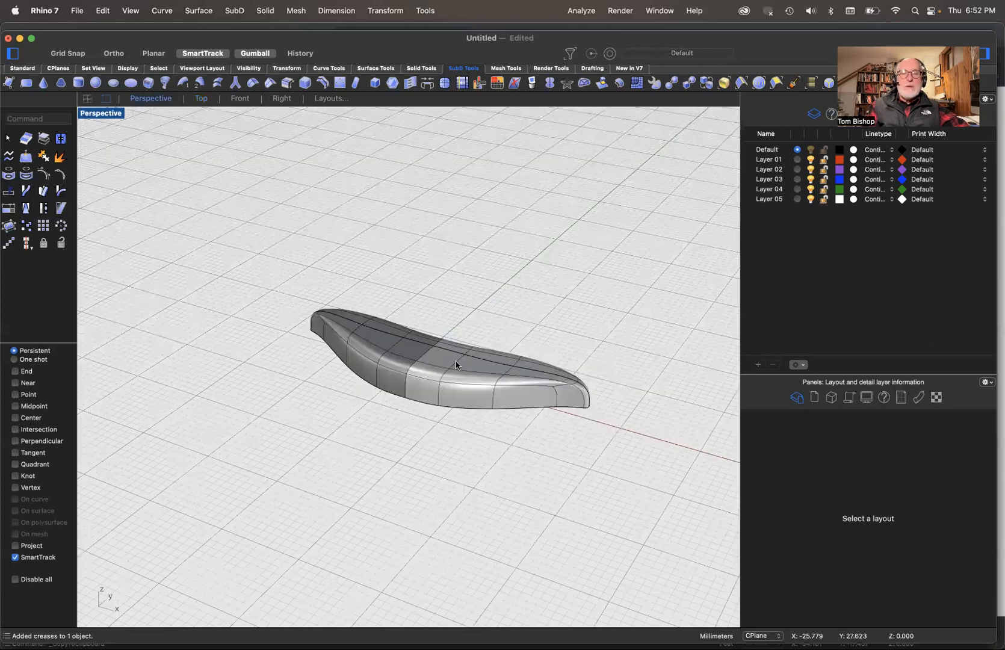
scroll(455, 361, "up", 2)
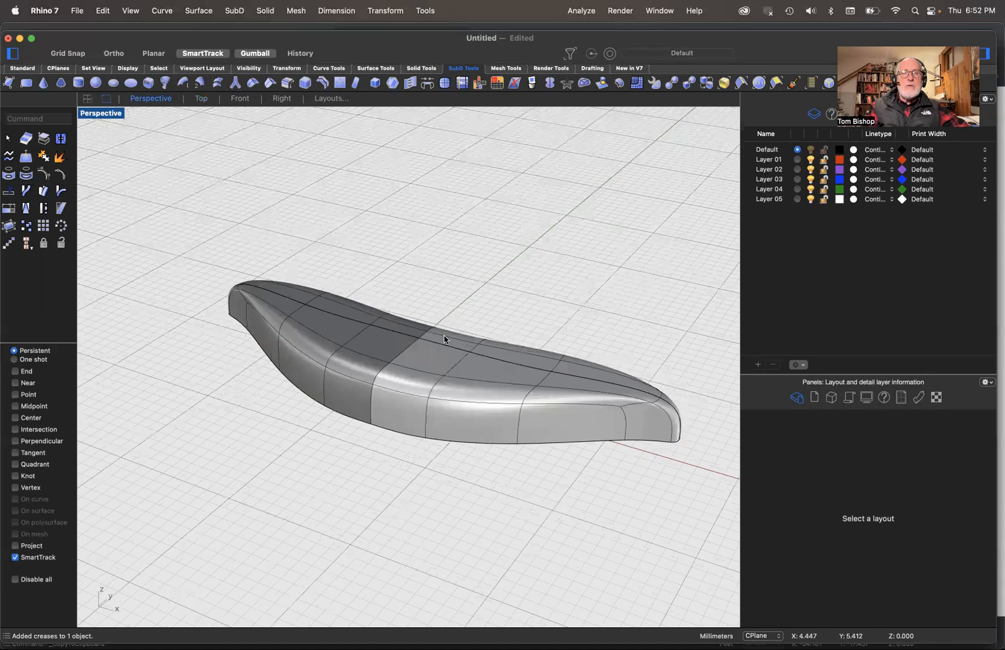
double_click(444, 342)
scroll(444, 342, "up", 5)
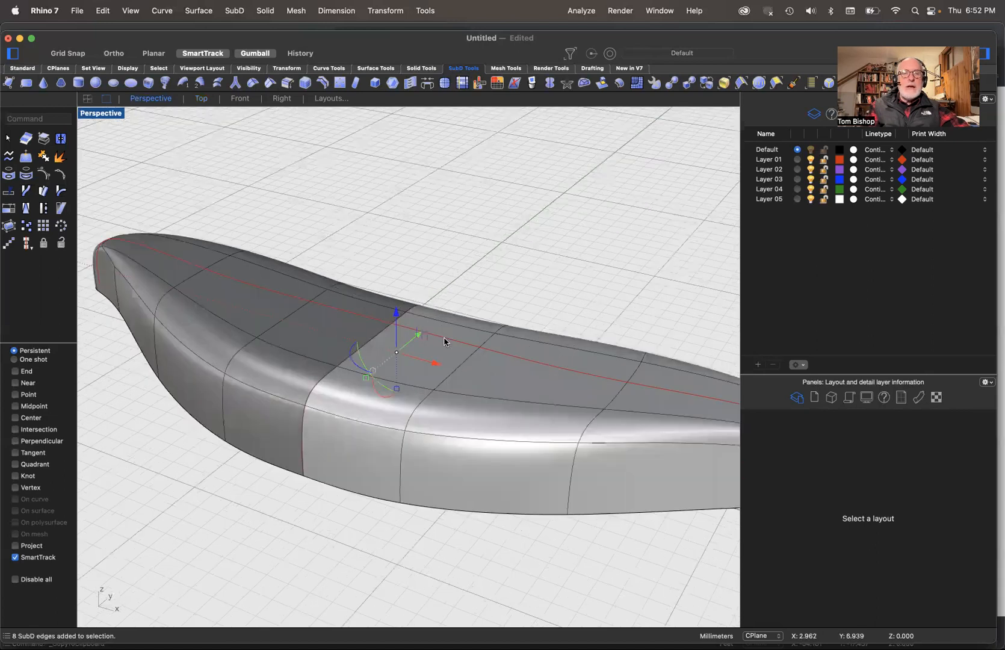
left_click_drag(397, 314, 397, 336)
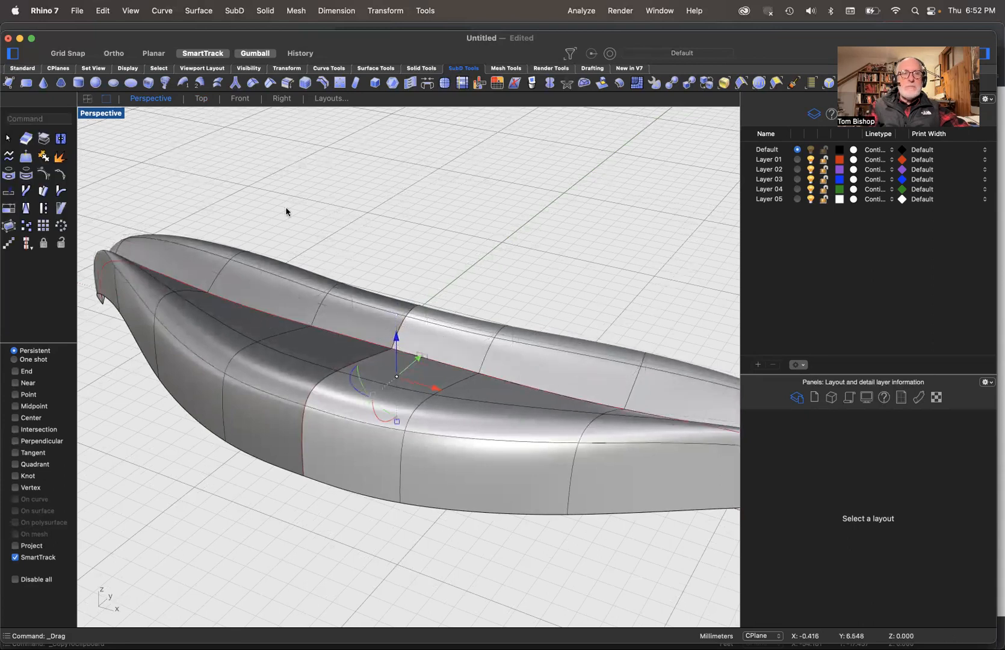
right_click_drag(304, 354, 305, 359)
scroll(304, 361, "down", 2)
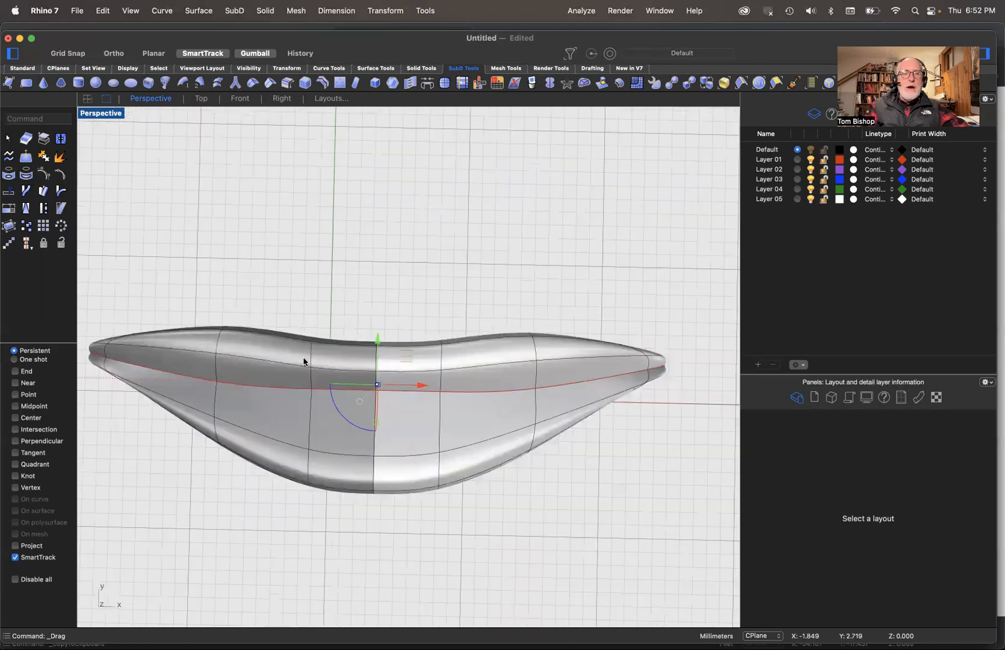
scroll(303, 361, "down", 2)
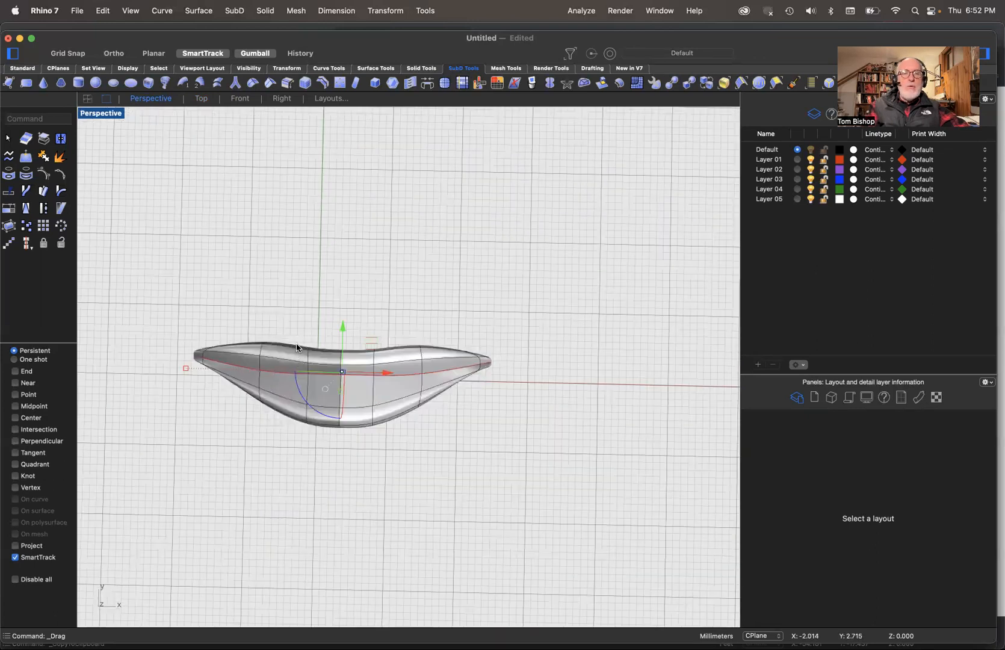
left_click(330, 349)
Try moving one middle face on the SubD's +Y side along Y, and clear the selection.
right_click_drag(329, 349, 324, 343)
left_click(322, 365, "shift+super")
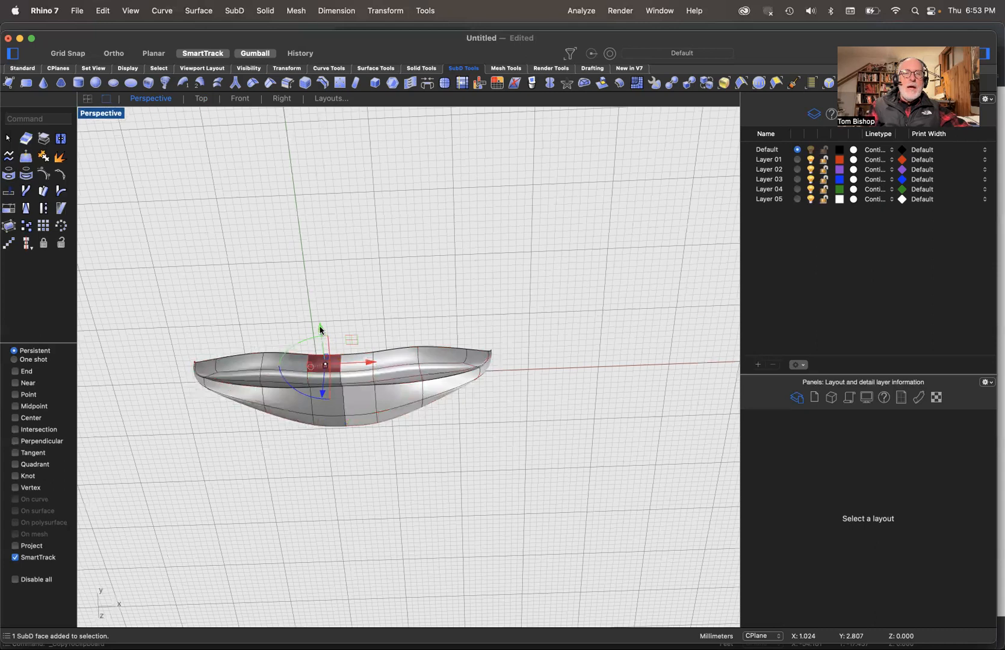
mouse_move(321, 330)
left_mouse_down()
mouse_move(321, 321)
mouse_move(323, 330)
left_mouse_up()
key("Escape")
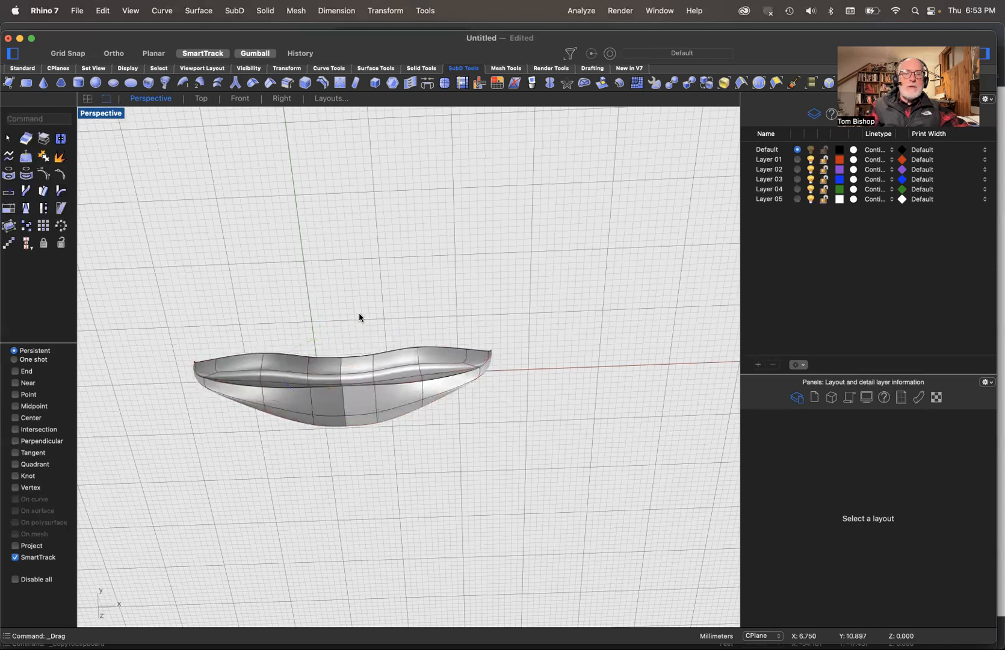
Move the central crosswise edge on the +Y side inward in -Y to form a notch at the symmetry line.
left_click(341, 367, "shift+super")
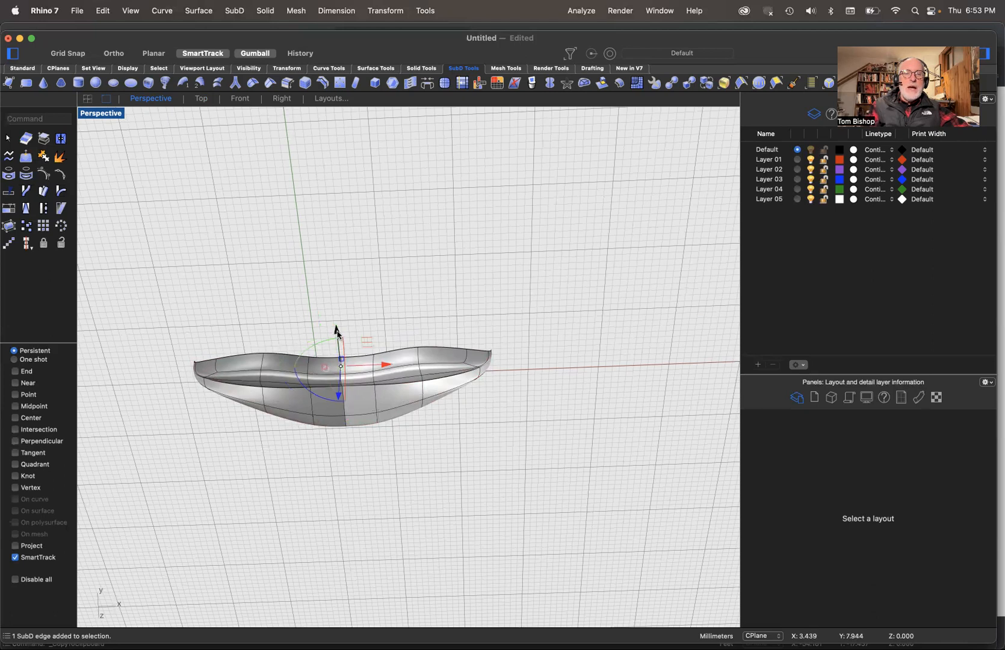
left_click_drag(338, 338, 340, 344)
left_click(368, 327)
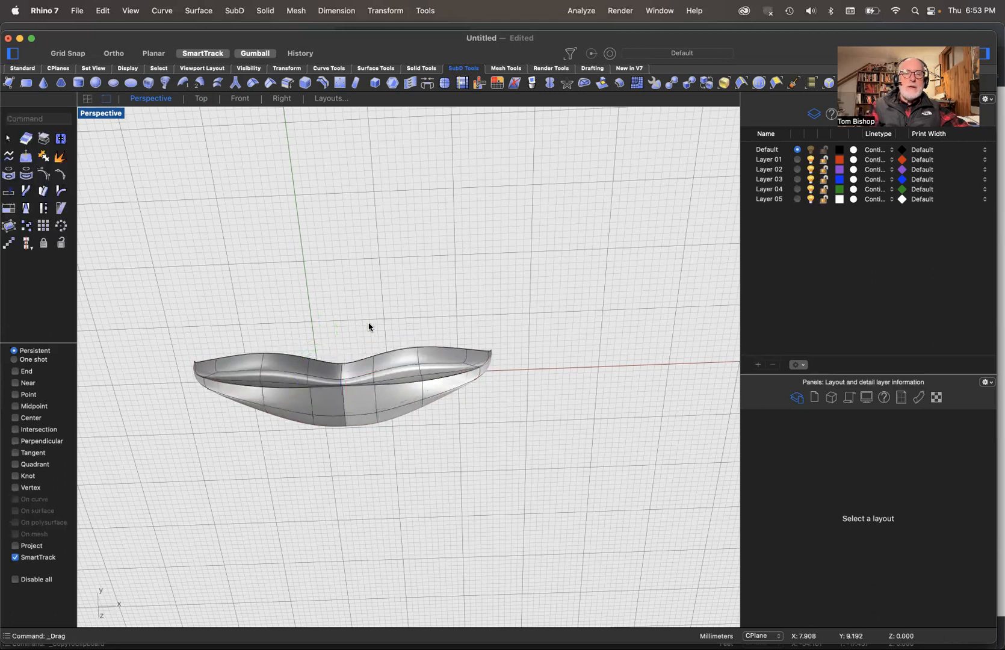
right_click_drag(347, 410, 357, 409)
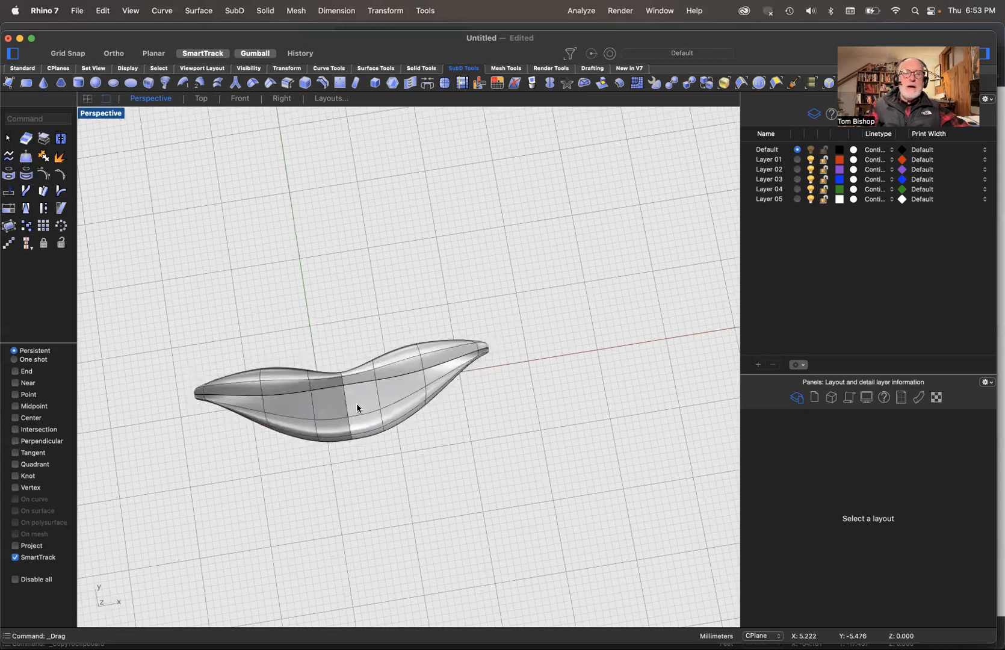
right_click_drag(357, 408, 357, 409)
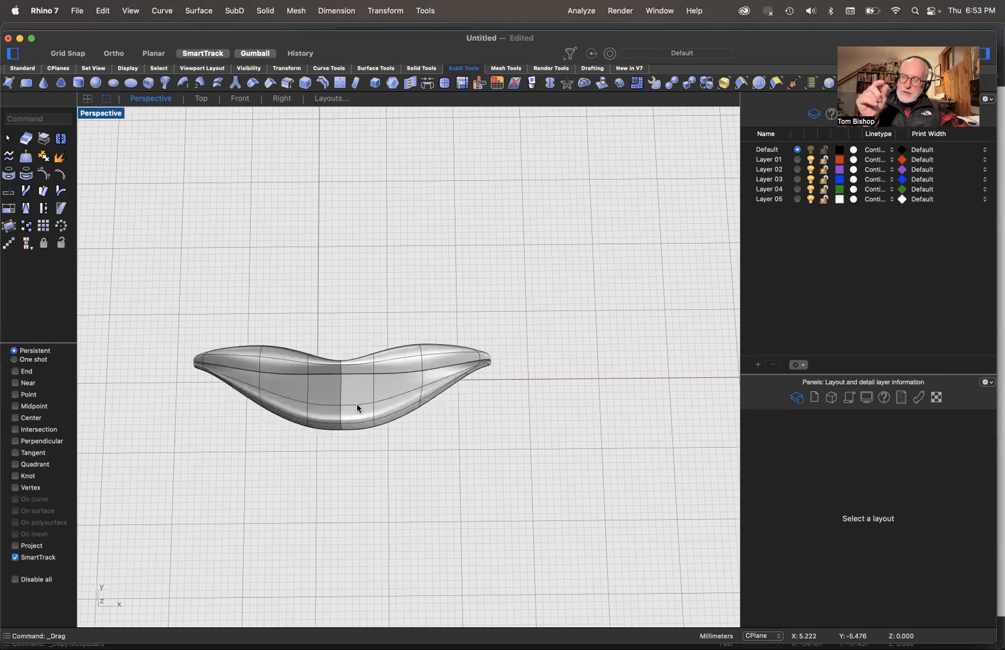